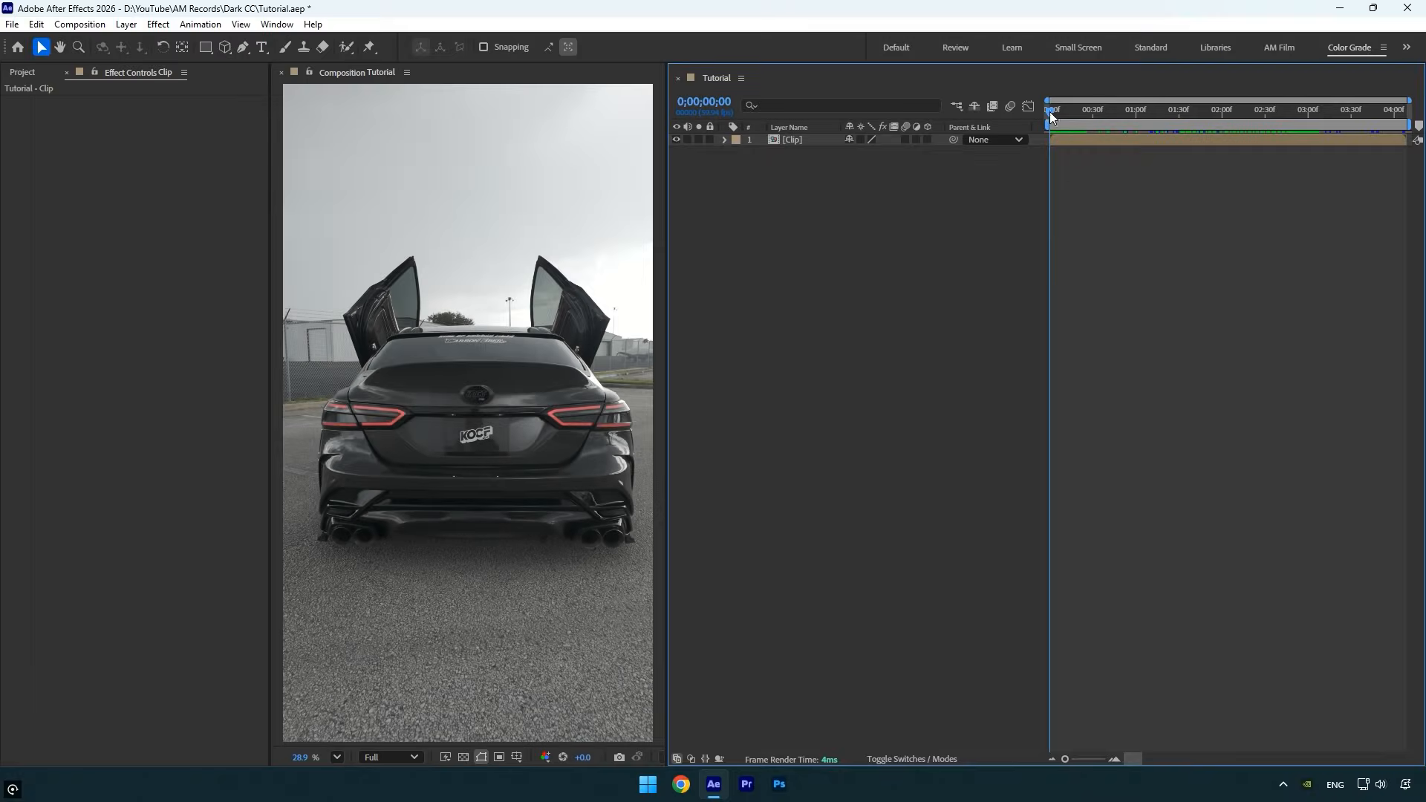
Move the playhead to 0;00;02;48 and apply the Lumetri Color effect to the Clip layer.
left_click_drag(1050, 111, 1293, 160)
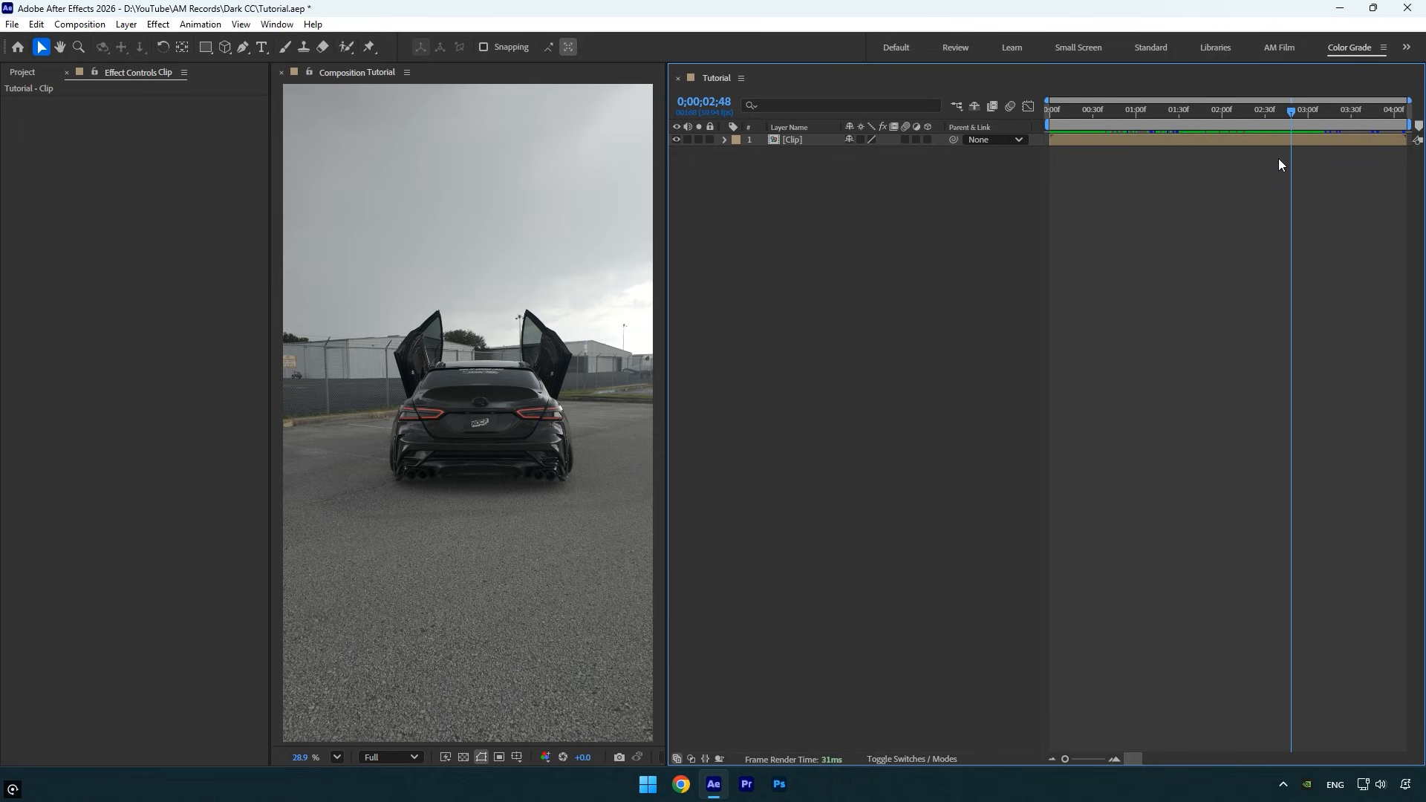
left_click(1096, 141)
key("ctrl+space")
type("lum")
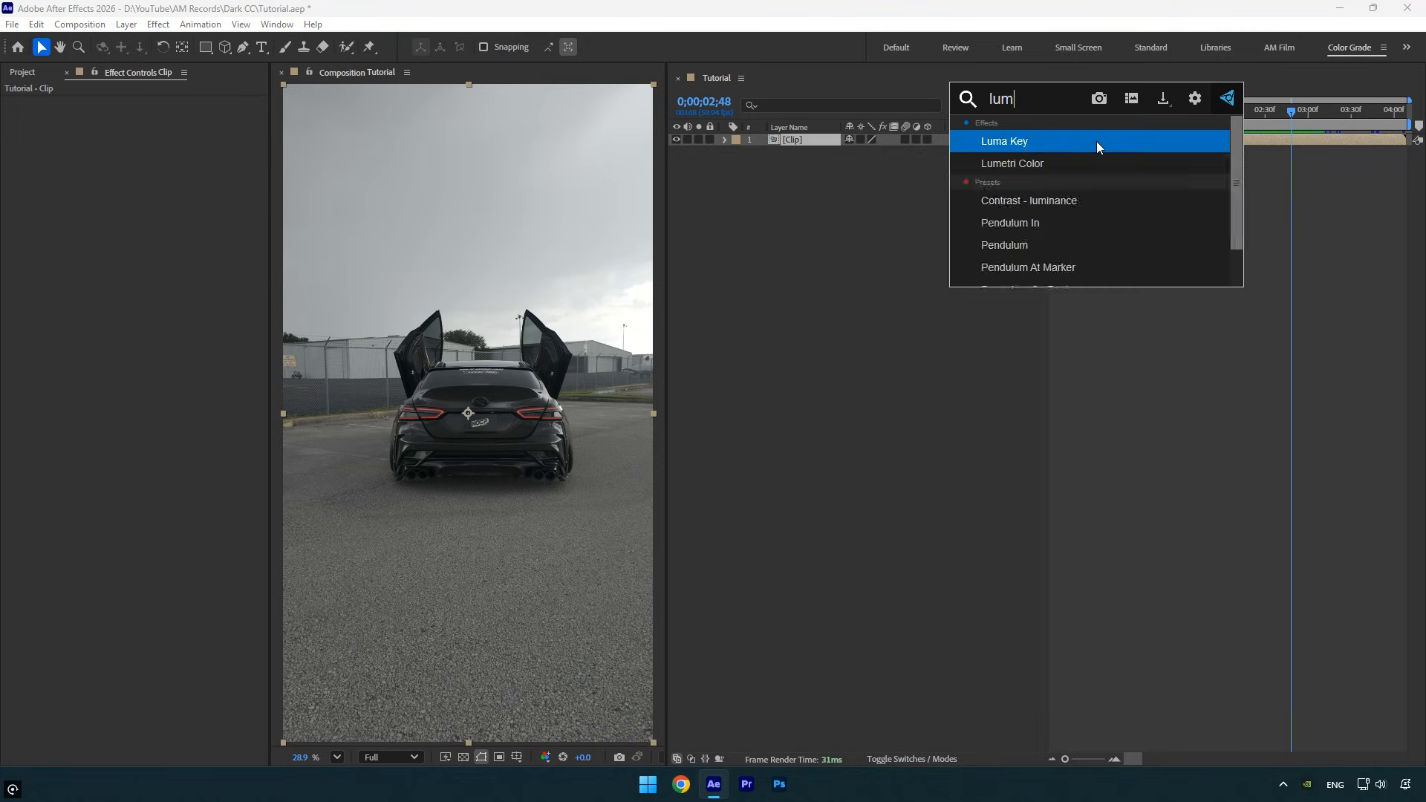
key("Return")
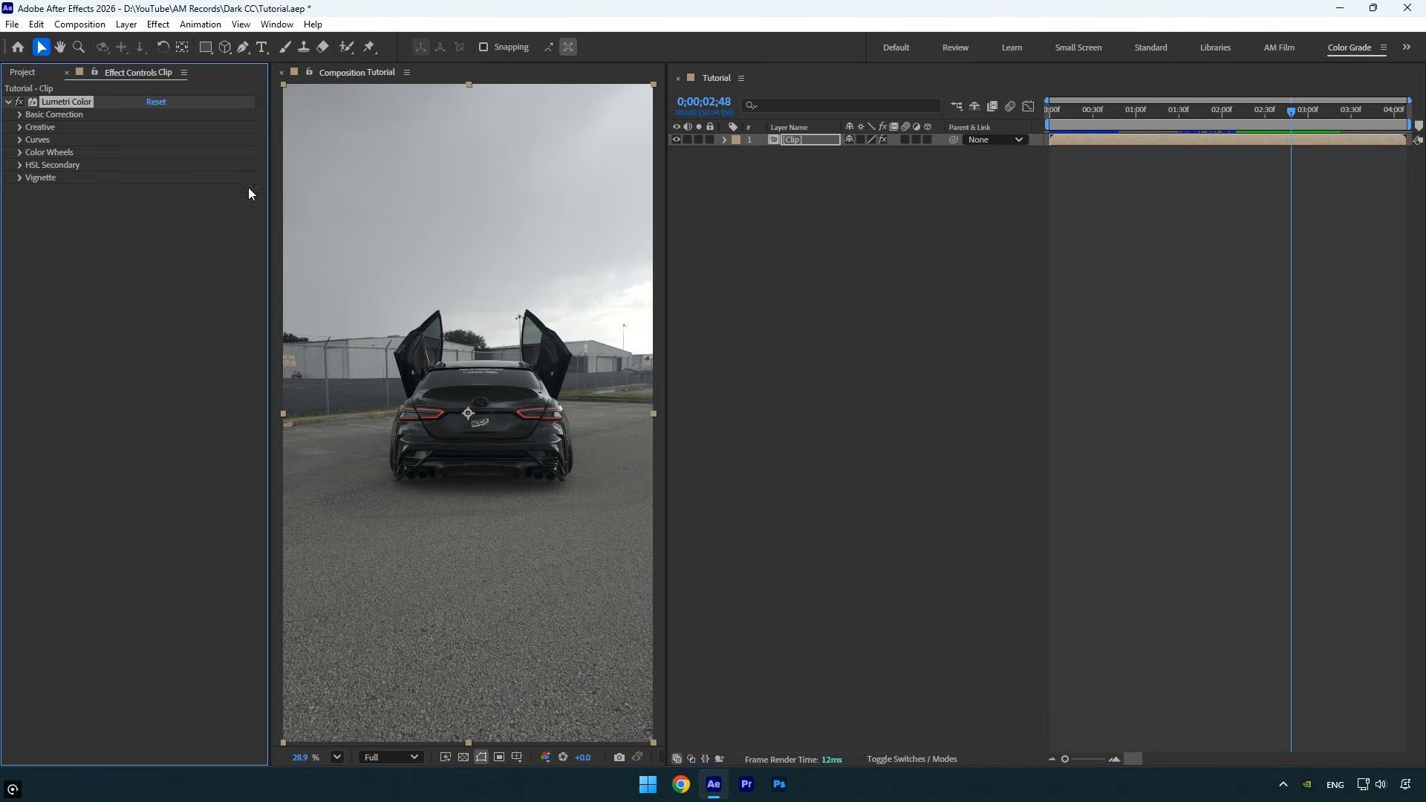
Load the DJI OSMO Pocket 3 D-Log M to Rec.709 LUT as the Creative look in Lumetri Color.
left_click(21, 127)
left_click(154, 156)
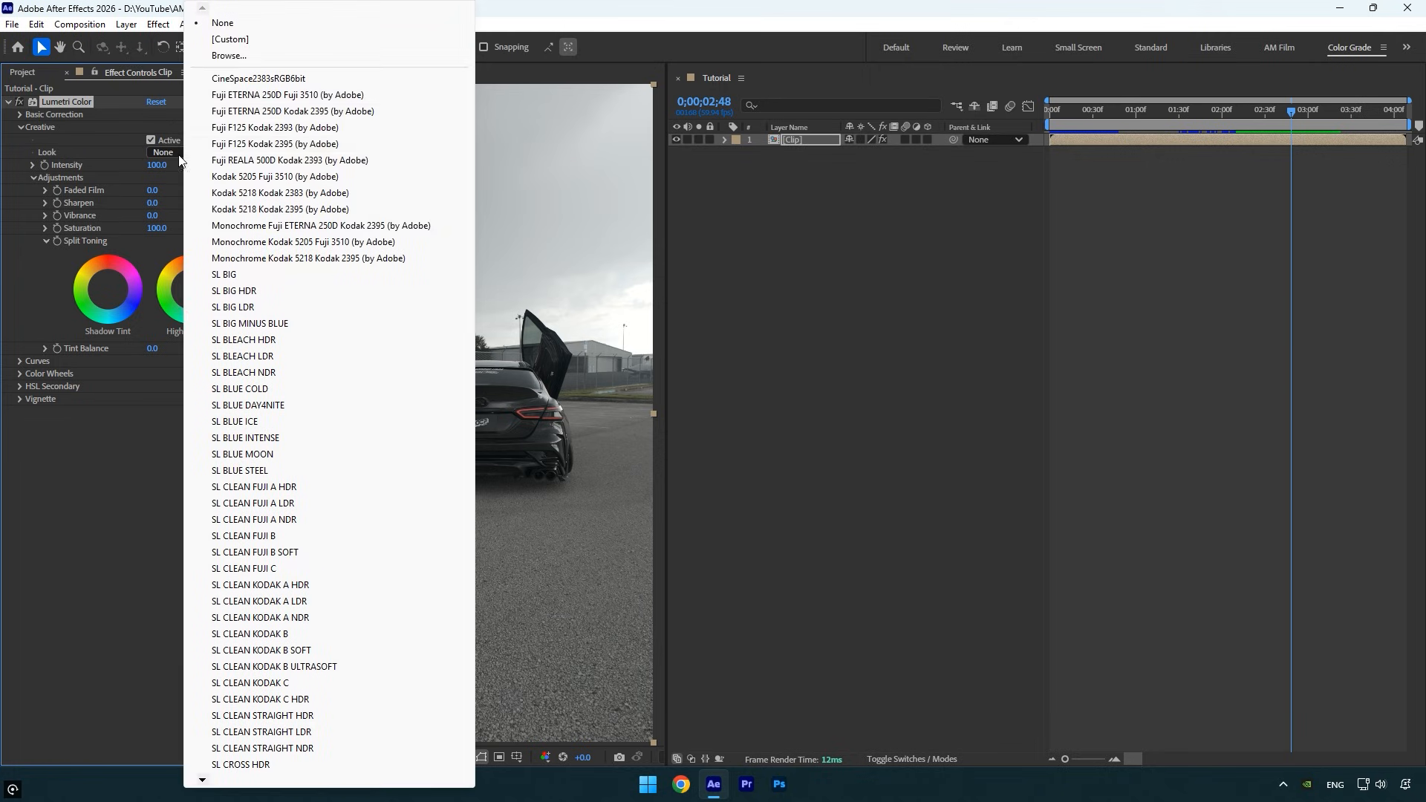
left_click(235, 58)
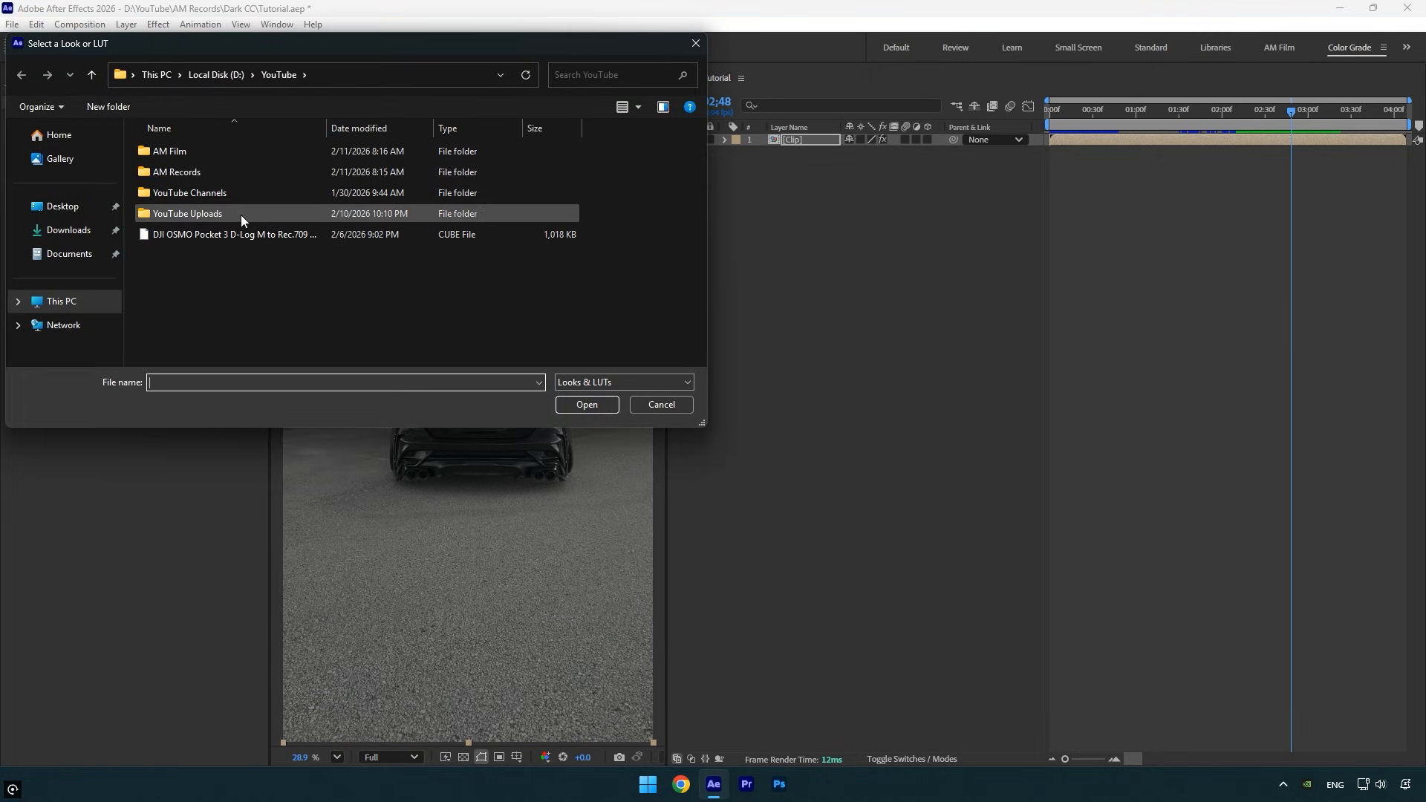
double_click(221, 235)
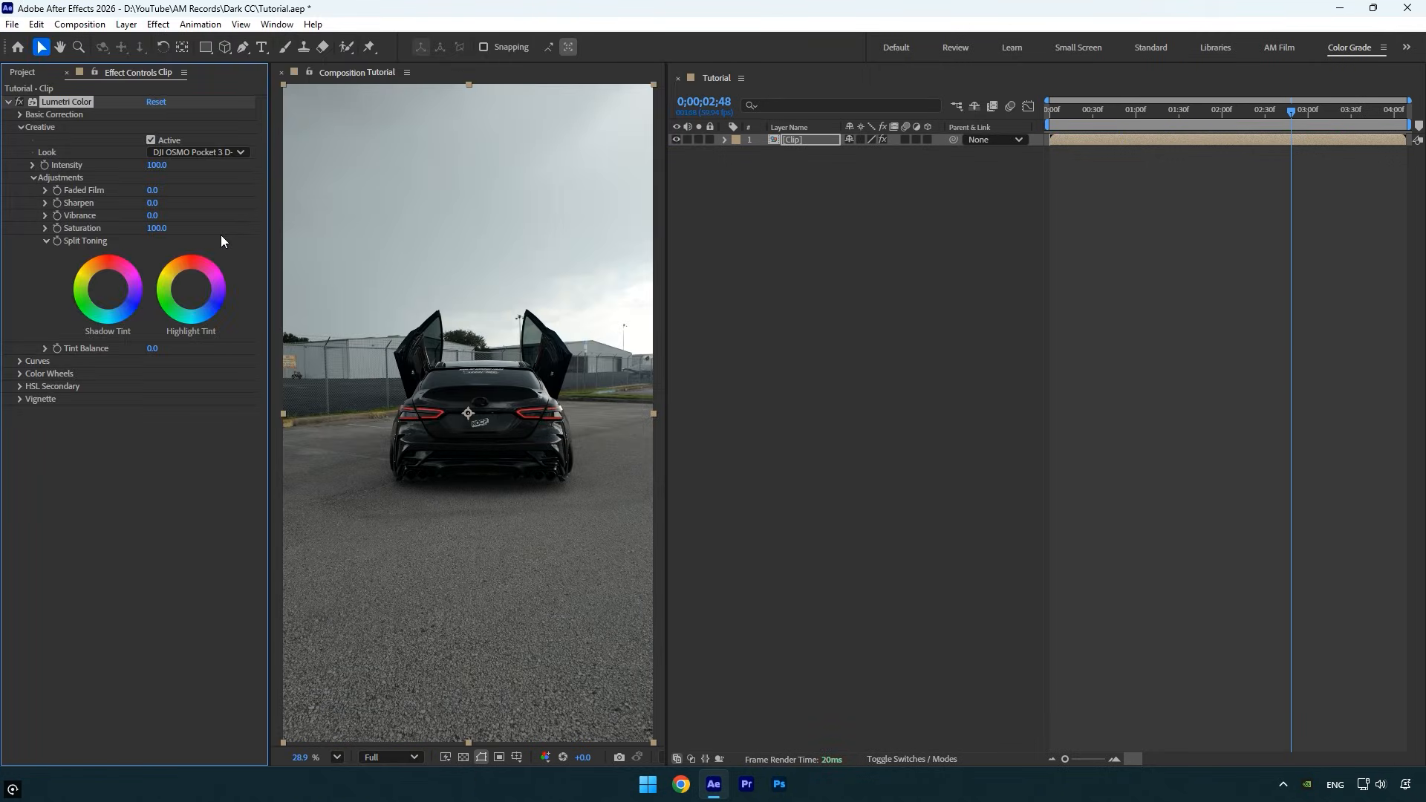
left_click(21, 127)
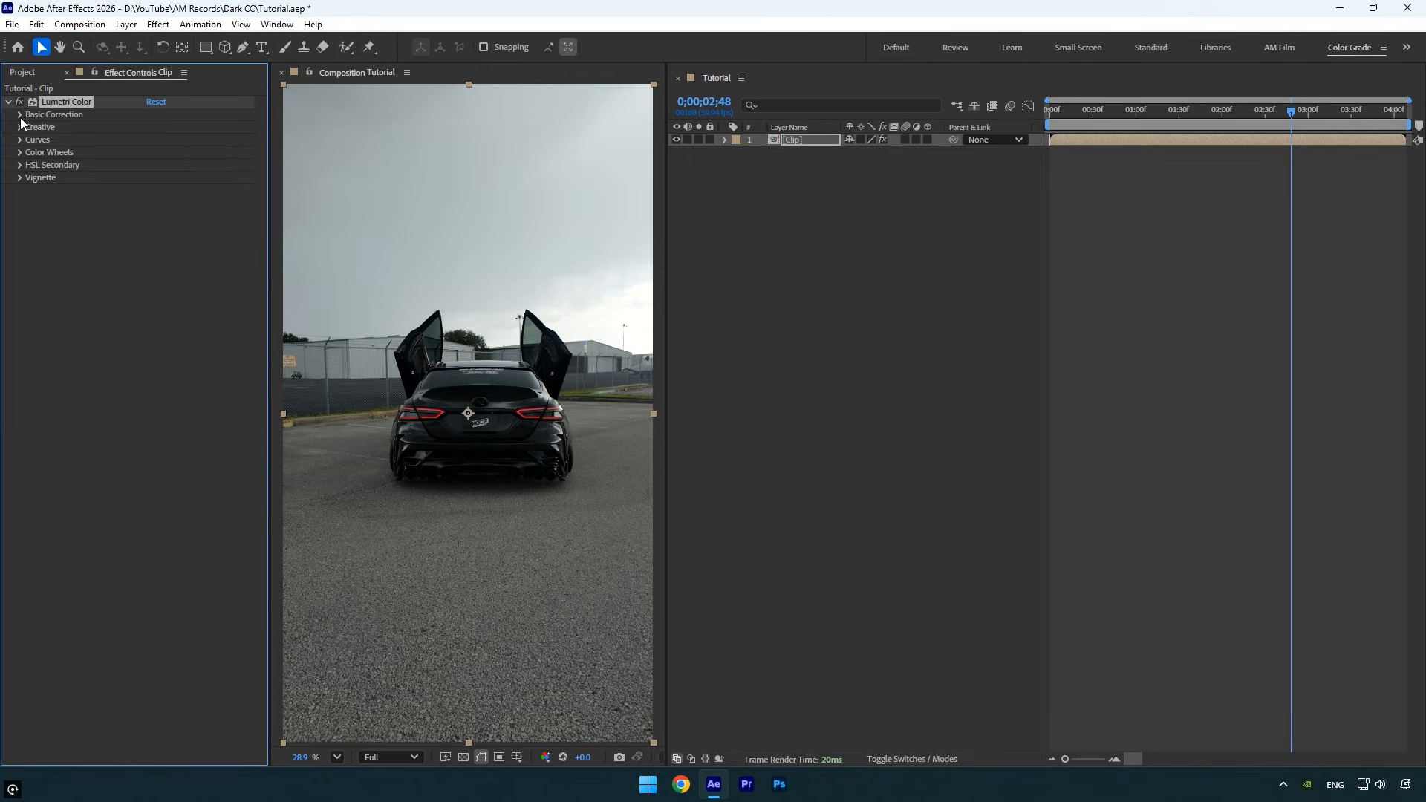
In Basic Correction, set Saturation to 65, Contrast 22, Highlights -17, Shadows 10, Whites -14 and Blacks -7.
left_click(20, 115)
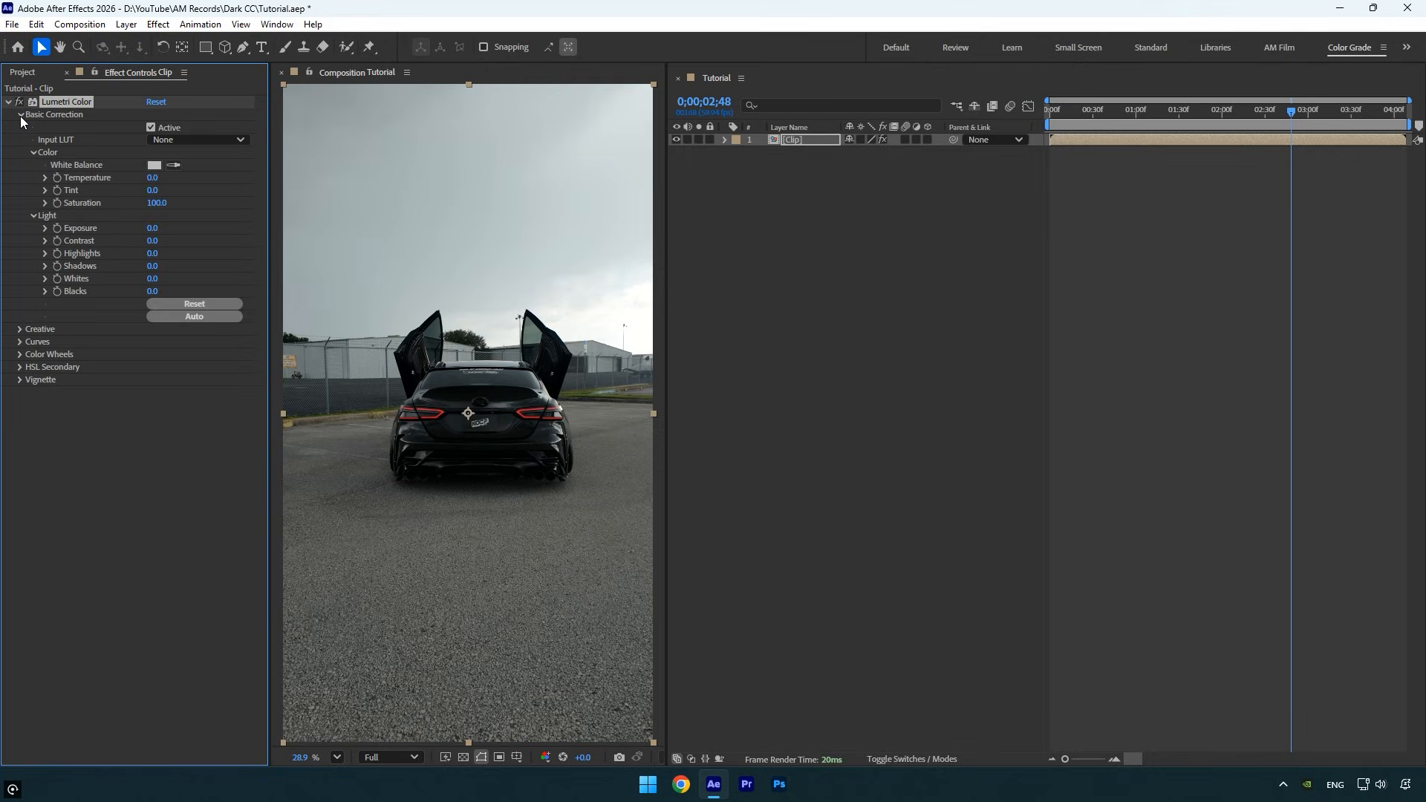
left_click(162, 203)
type("65")
key("Return")
left_click_drag(153, 241, 170, 241)
left_click_drag(153, 253, 133, 247)
left_click_drag(152, 266, 163, 268)
mouse_move(153, 276)
left_mouse_down()
mouse_move(137, 274)
mouse_move(141, 291)
left_mouse_up()
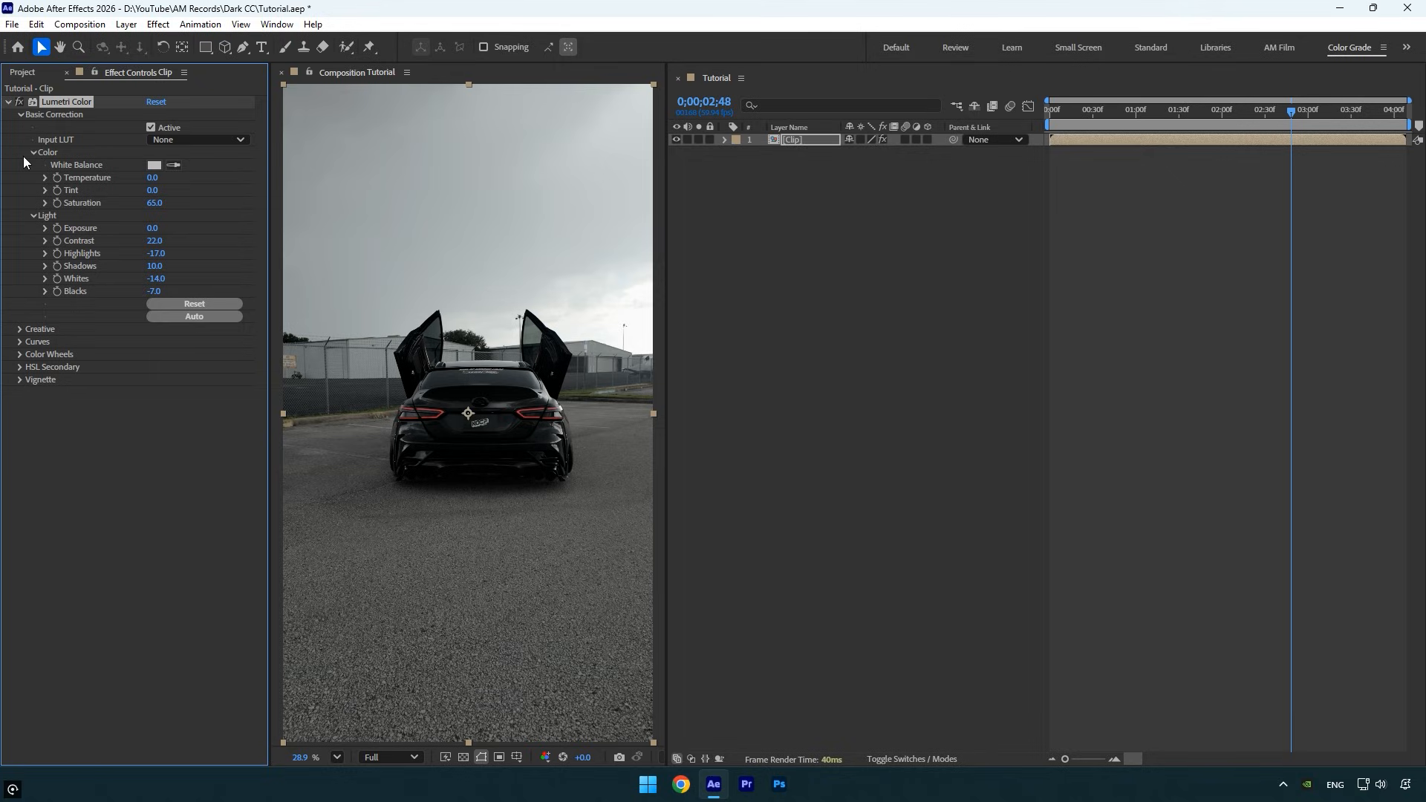
left_click(16, 115)
Add quarter, middle and three-quarter points to the white RGB curve, lower them slightly, and raise the black point a little.
left_click(18, 140)
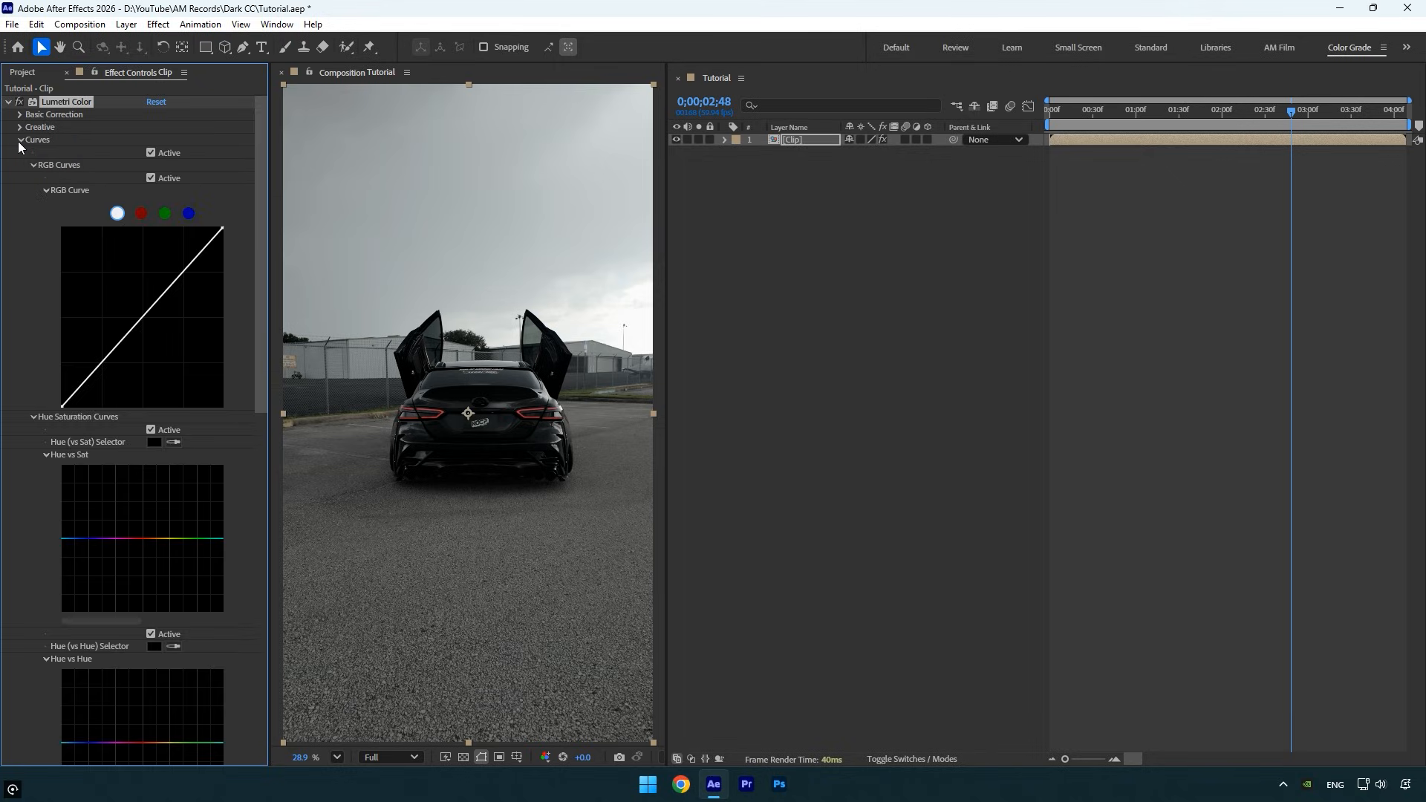
left_click(100, 363)
left_click(142, 318)
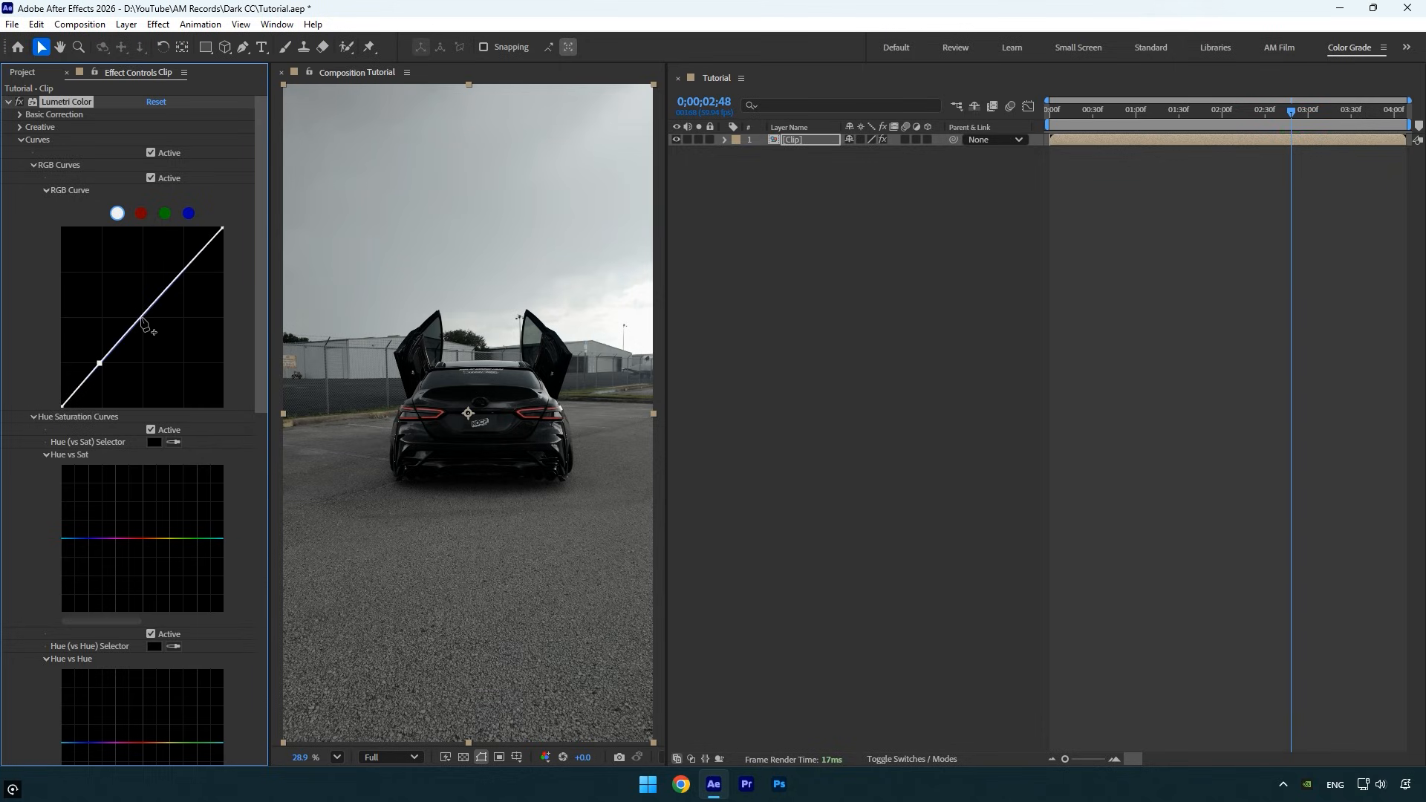
left_click(184, 272)
left_click_drag(183, 272, 185, 274)
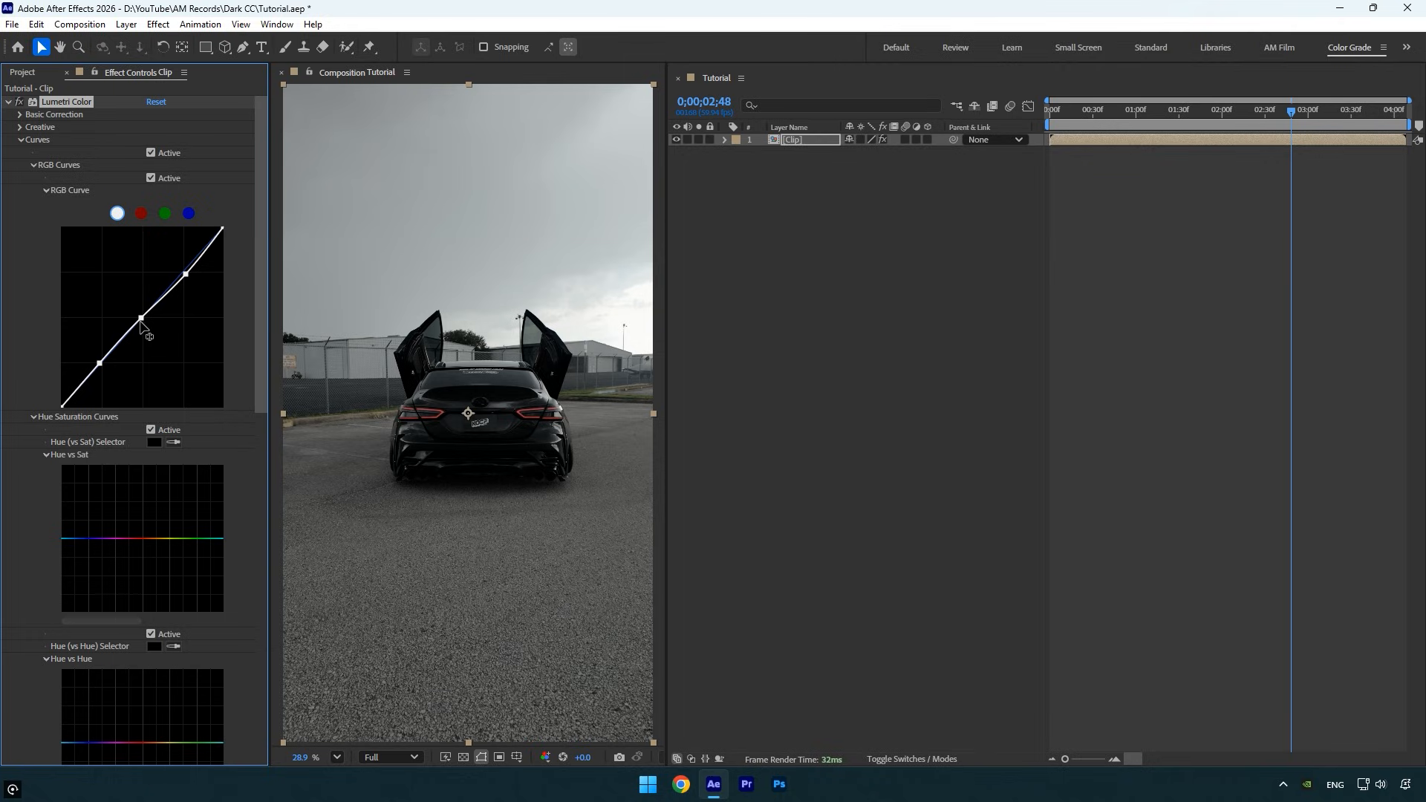
left_click_drag(141, 319, 144, 321)
left_click_drag(99, 363, 102, 366)
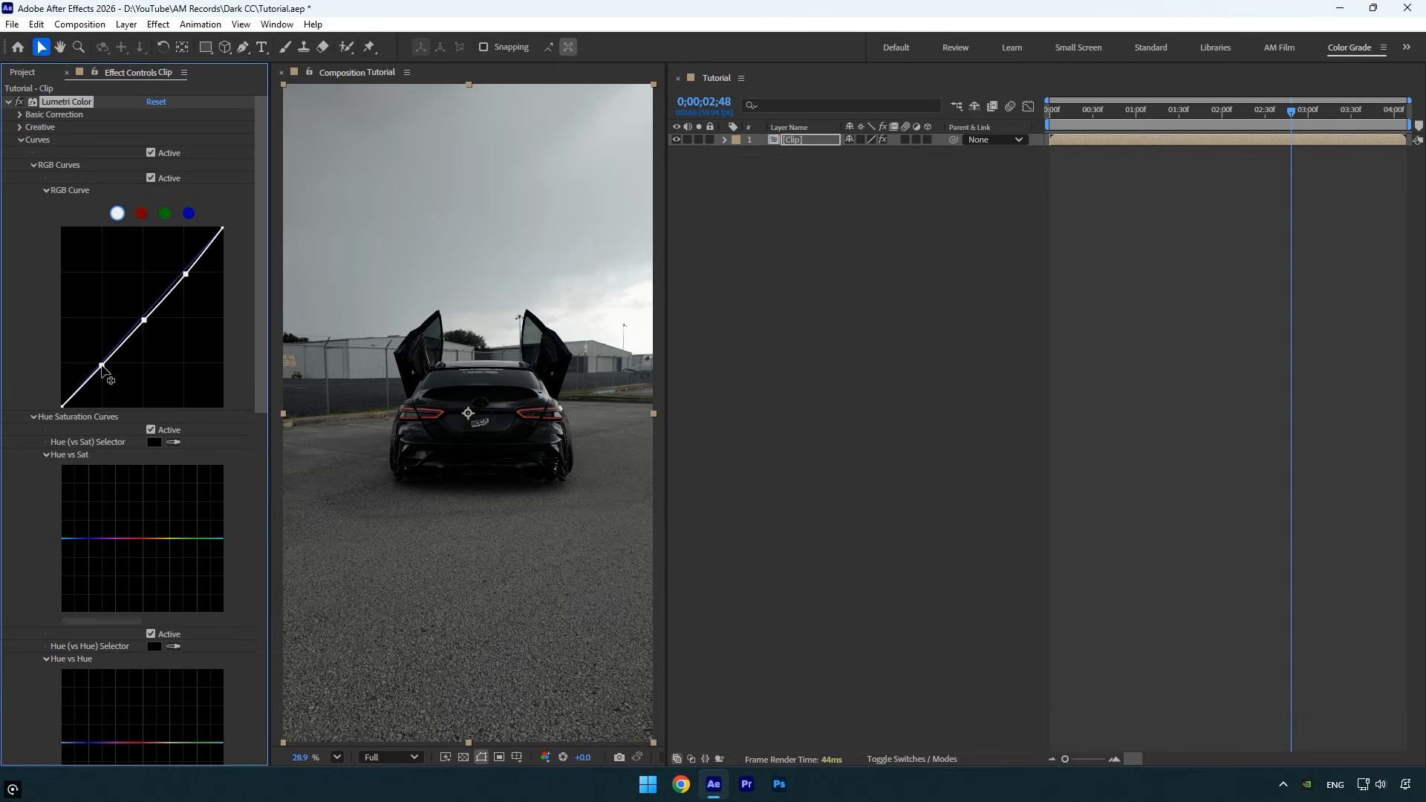
left_click_drag(62, 407, 57, 403)
On the Hue vs Sat curve, strongly reduce the yellow-green saturation between yellow and green anchor points and slightly lower the green point.
scroll(23, 431, "down", 3)
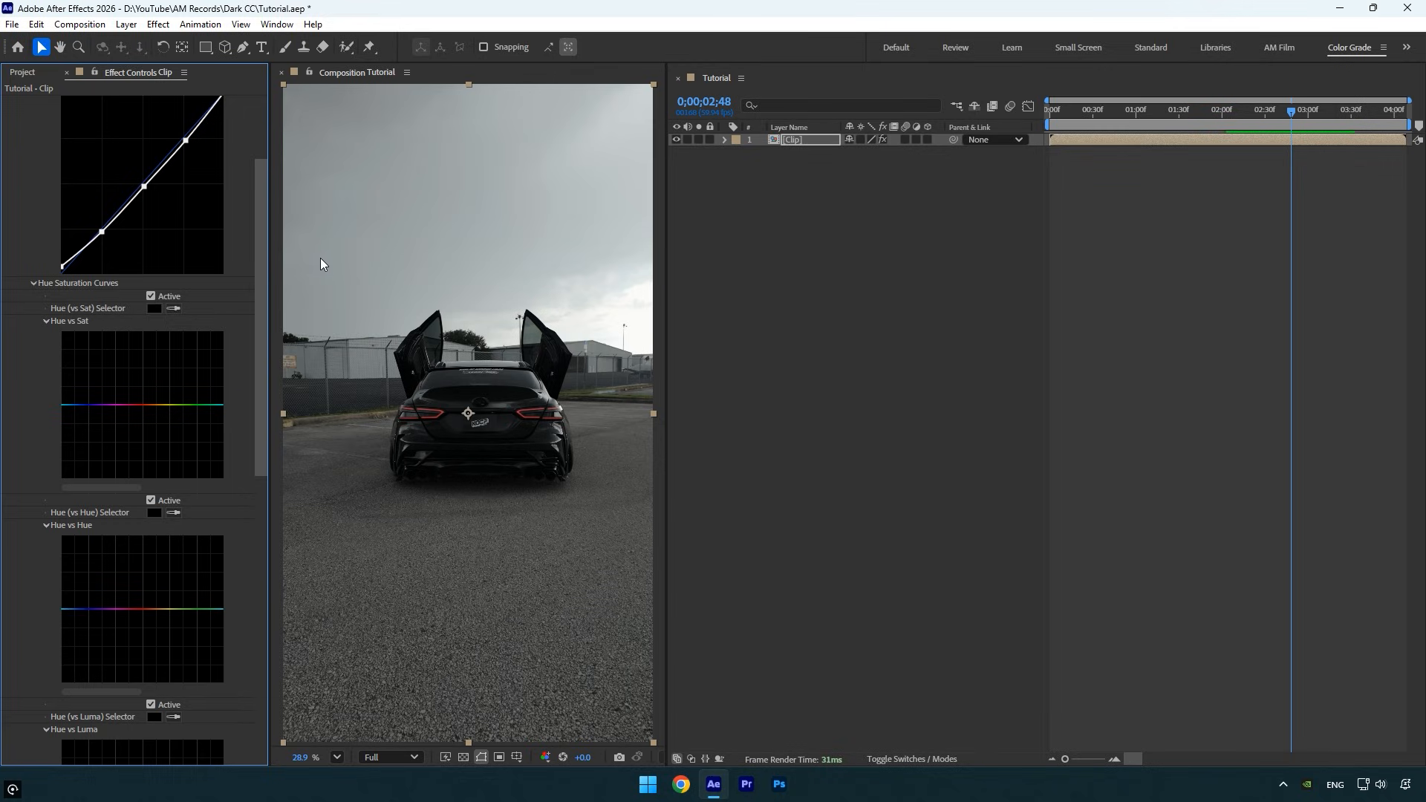
left_click(169, 405)
left_click(204, 405)
left_click_drag(184, 405, 186, 458)
left_click_drag(203, 405, 204, 413)
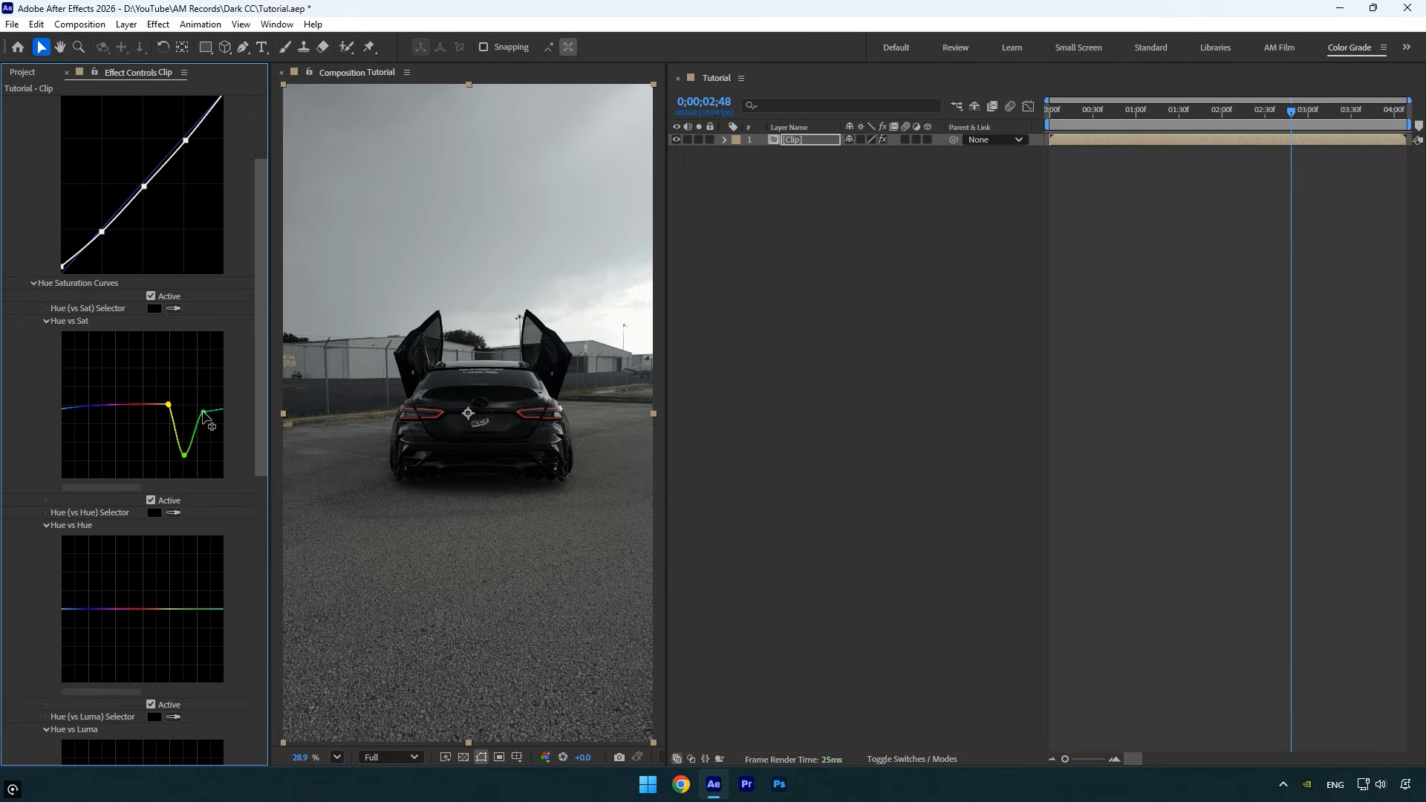
On the Hue vs Sat curve, slightly reduce the saturation of light blues and boost the pinkish reds between anchor points.
left_click(93, 407)
mouse_move(74, 408)
left_mouse_down()
mouse_move(78, 429)
mouse_move(62, 411)
left_mouse_up()
left_click_drag(133, 406, 133, 382)
Add a midpoint to the blue channel's RGB curve and pull it slightly down.
left_click_drag(259, 402, 240, 291)
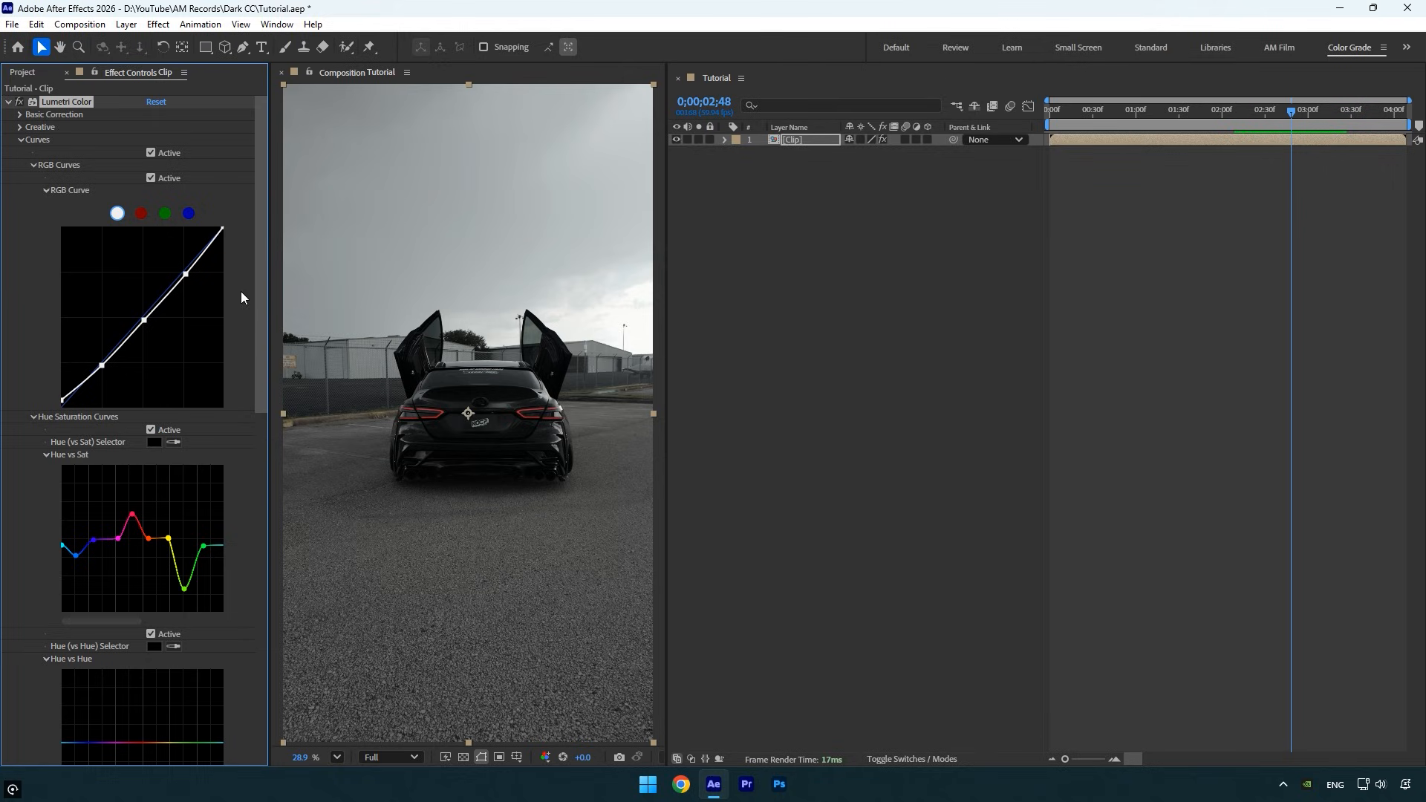
left_click(189, 214)
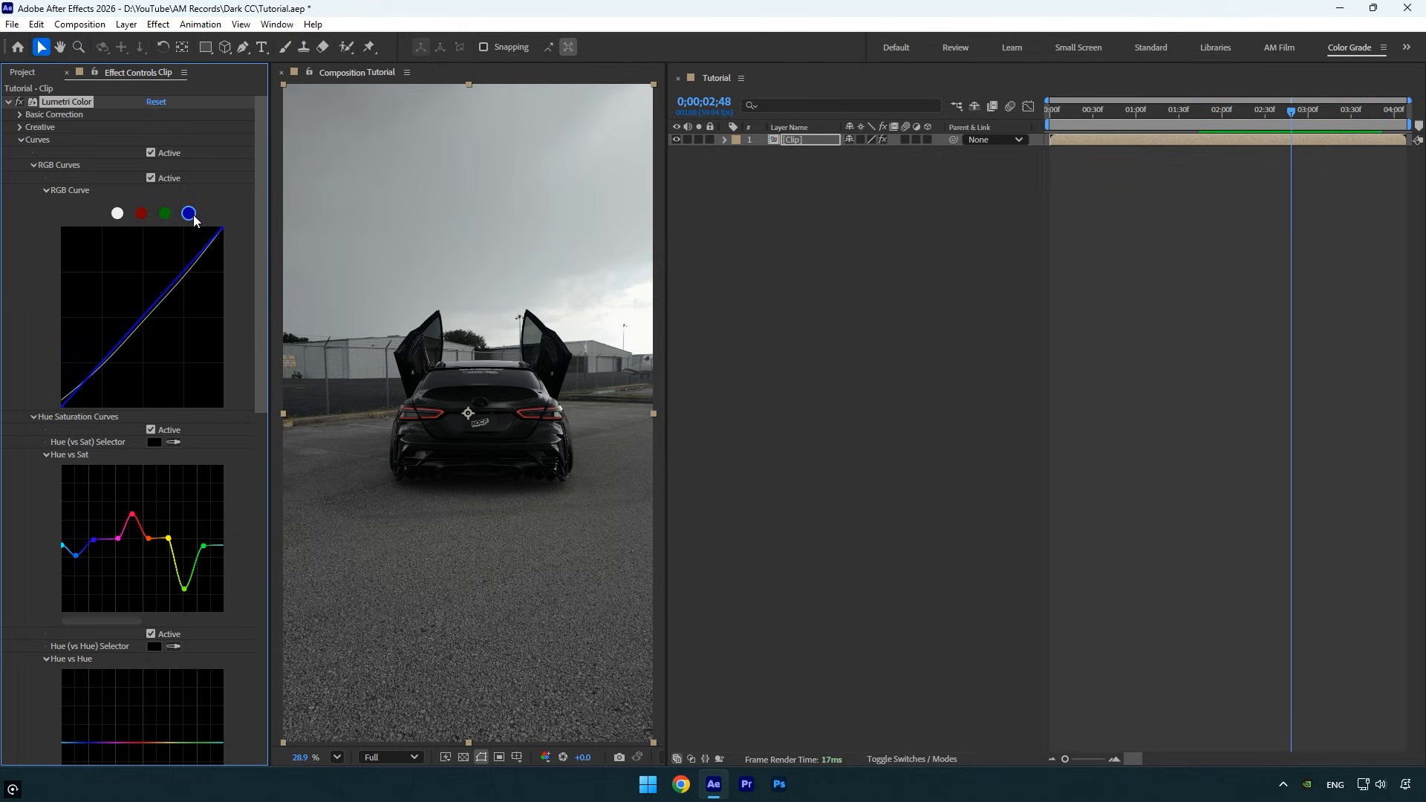
left_click(143, 320)
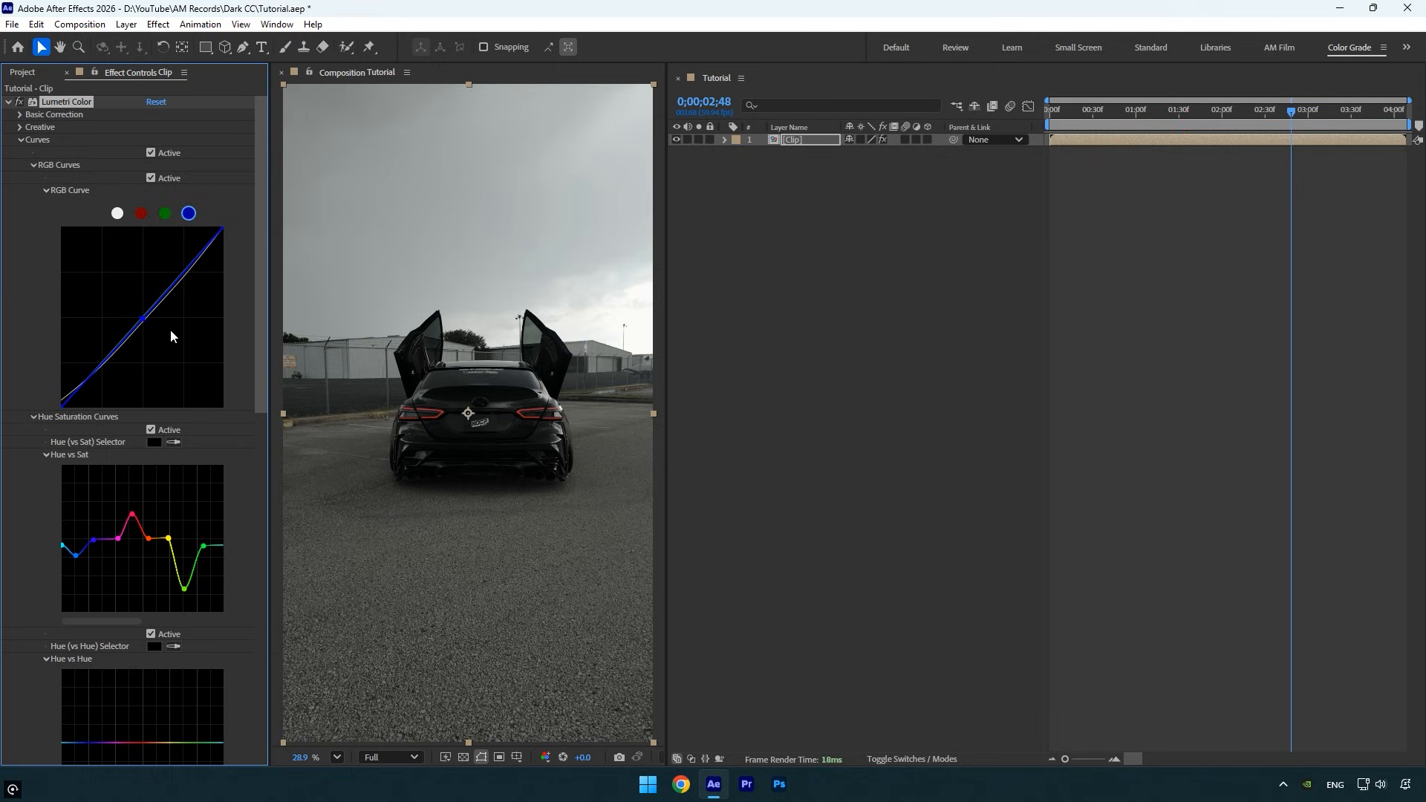
Tint the shadows, midtones and highlights slightly toward blue with the Color Wheels, darken midtones and highlights slightly, and compare with the wheels off.
left_click_drag(260, 314, 170, 702)
left_click(21, 734)
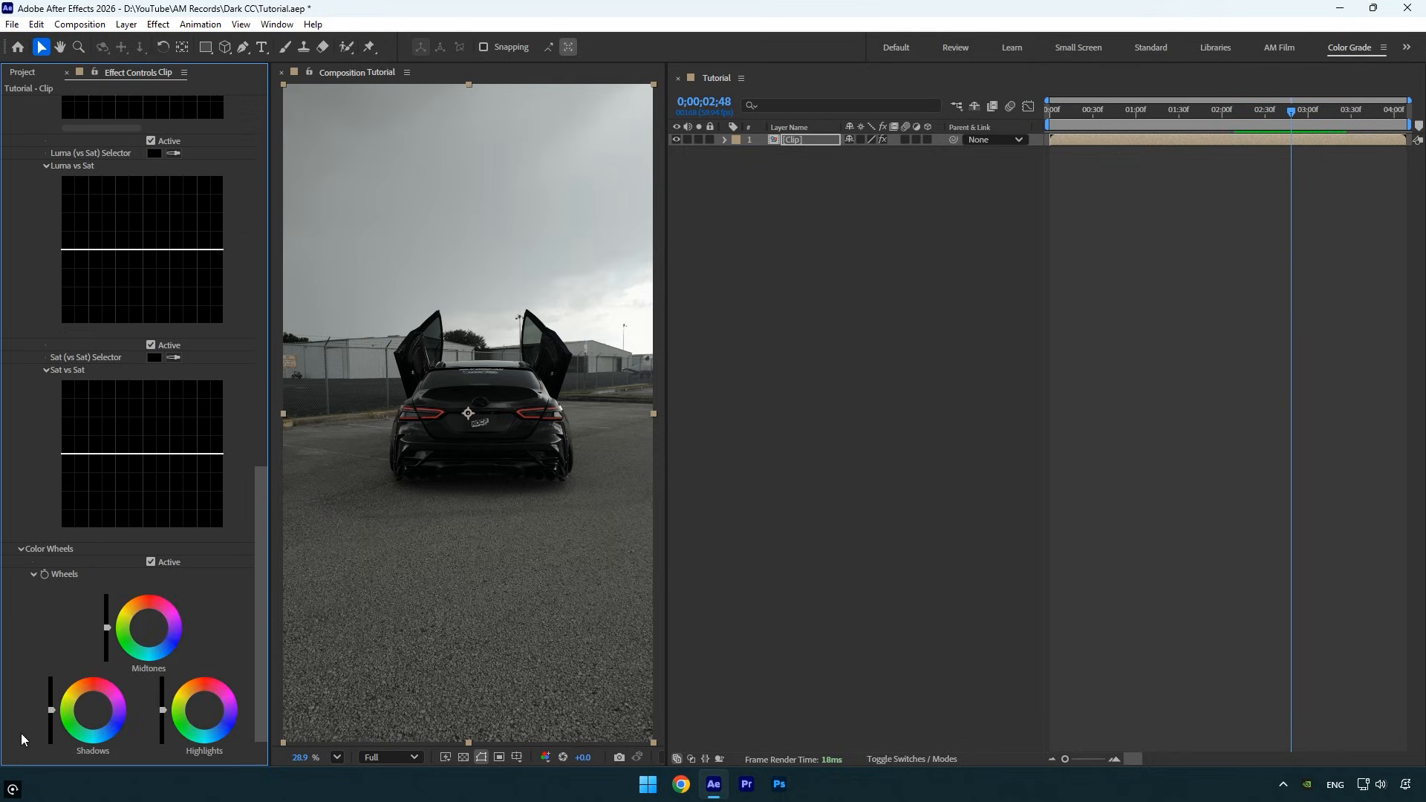
scroll(90, 654, "down", 1)
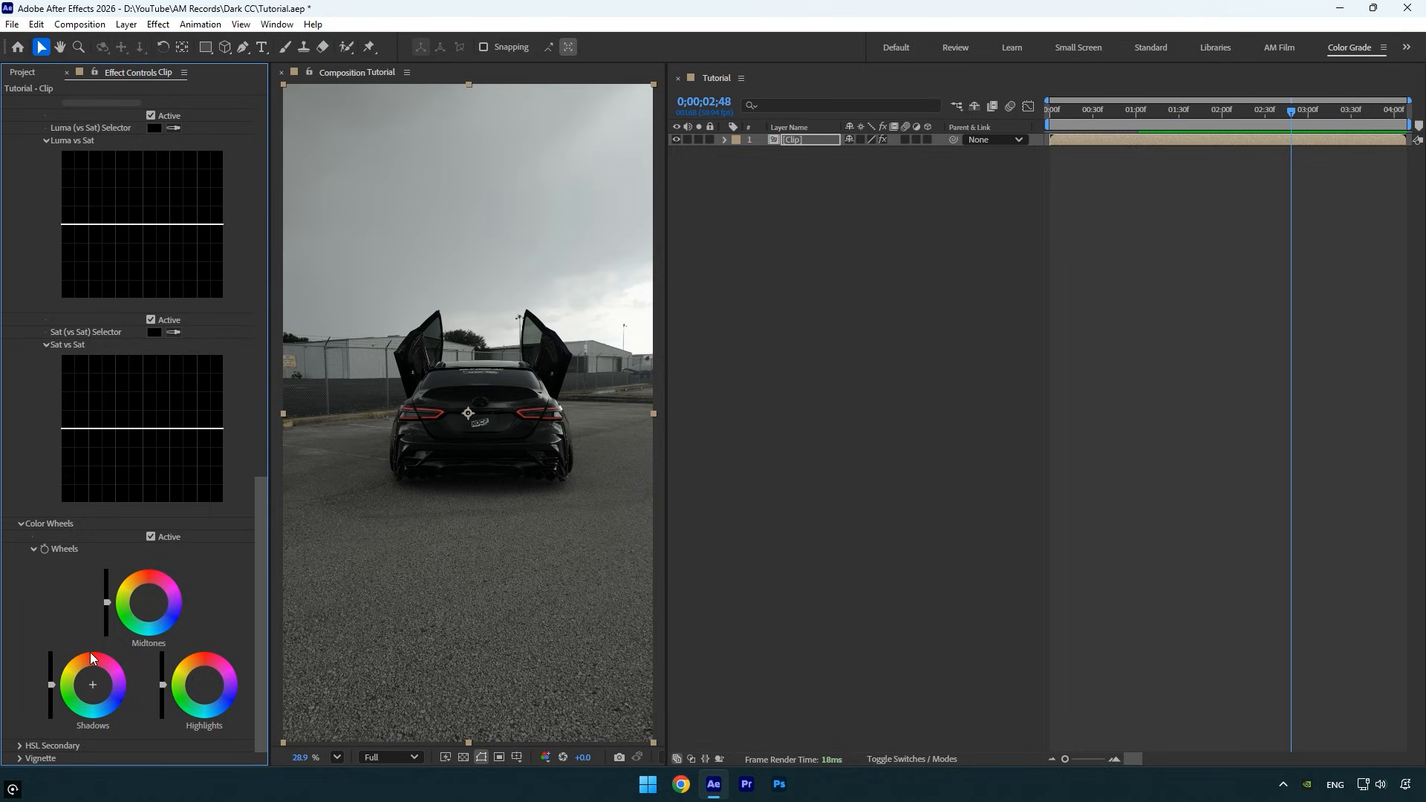
left_click_drag(95, 679, 94, 685)
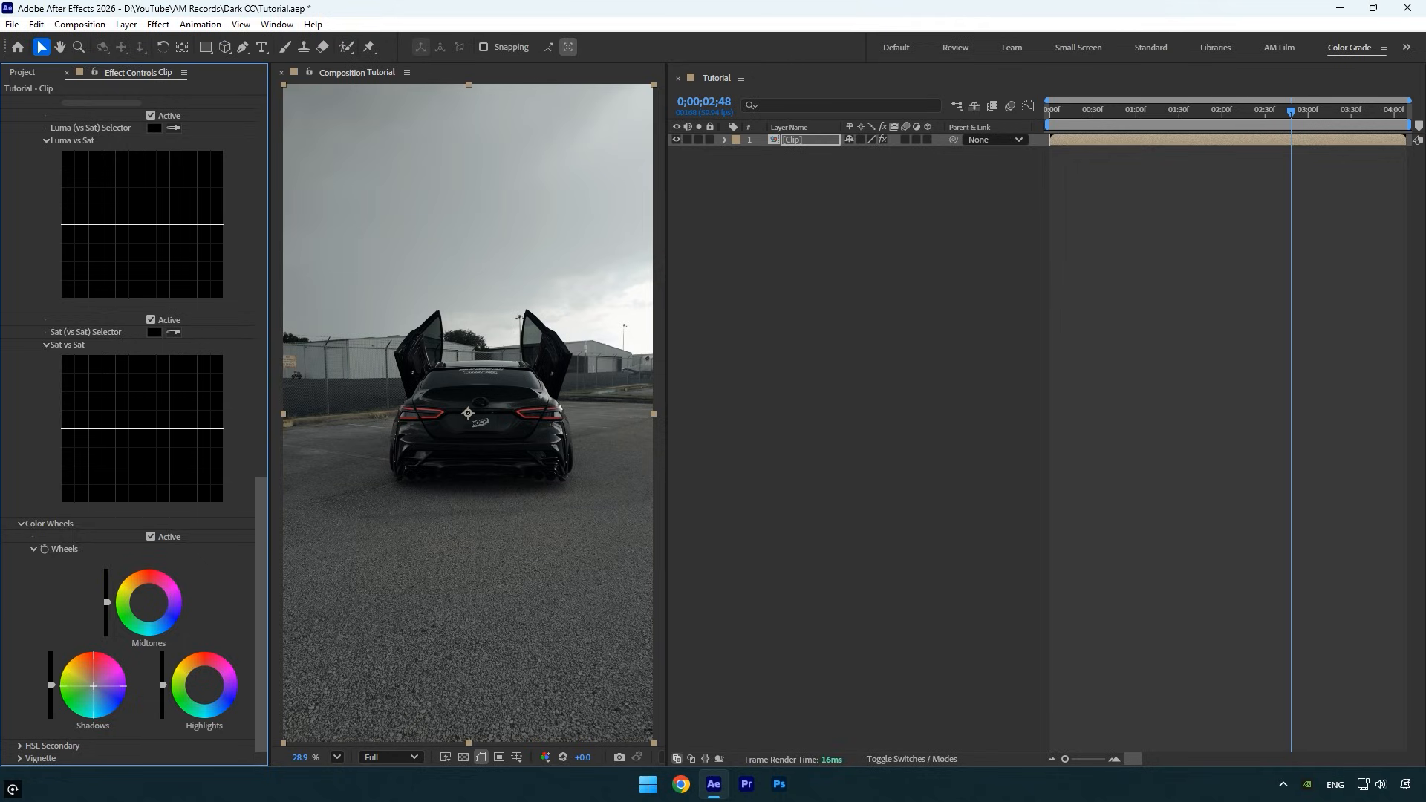
left_click_drag(148, 603, 107, 607)
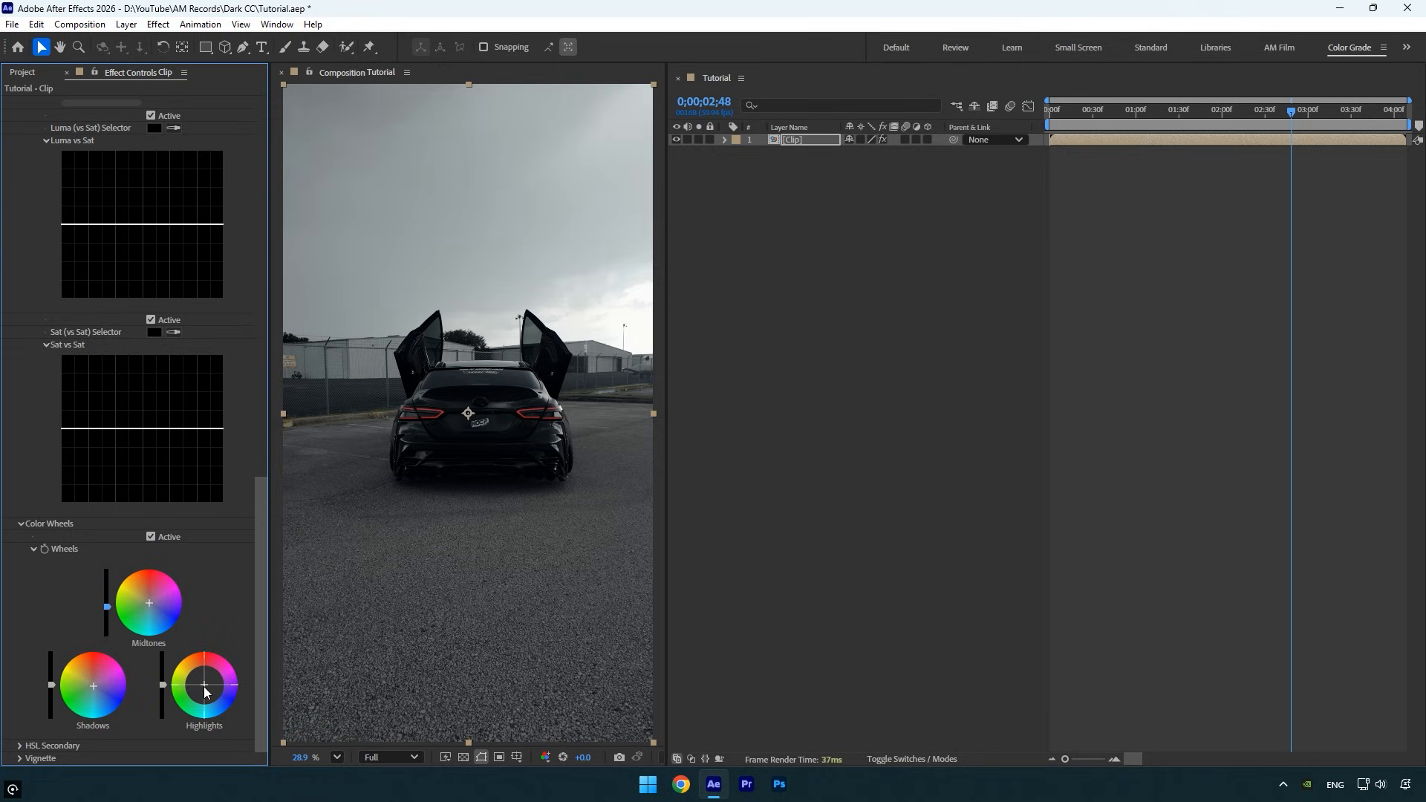
left_click_drag(207, 687, 162, 690)
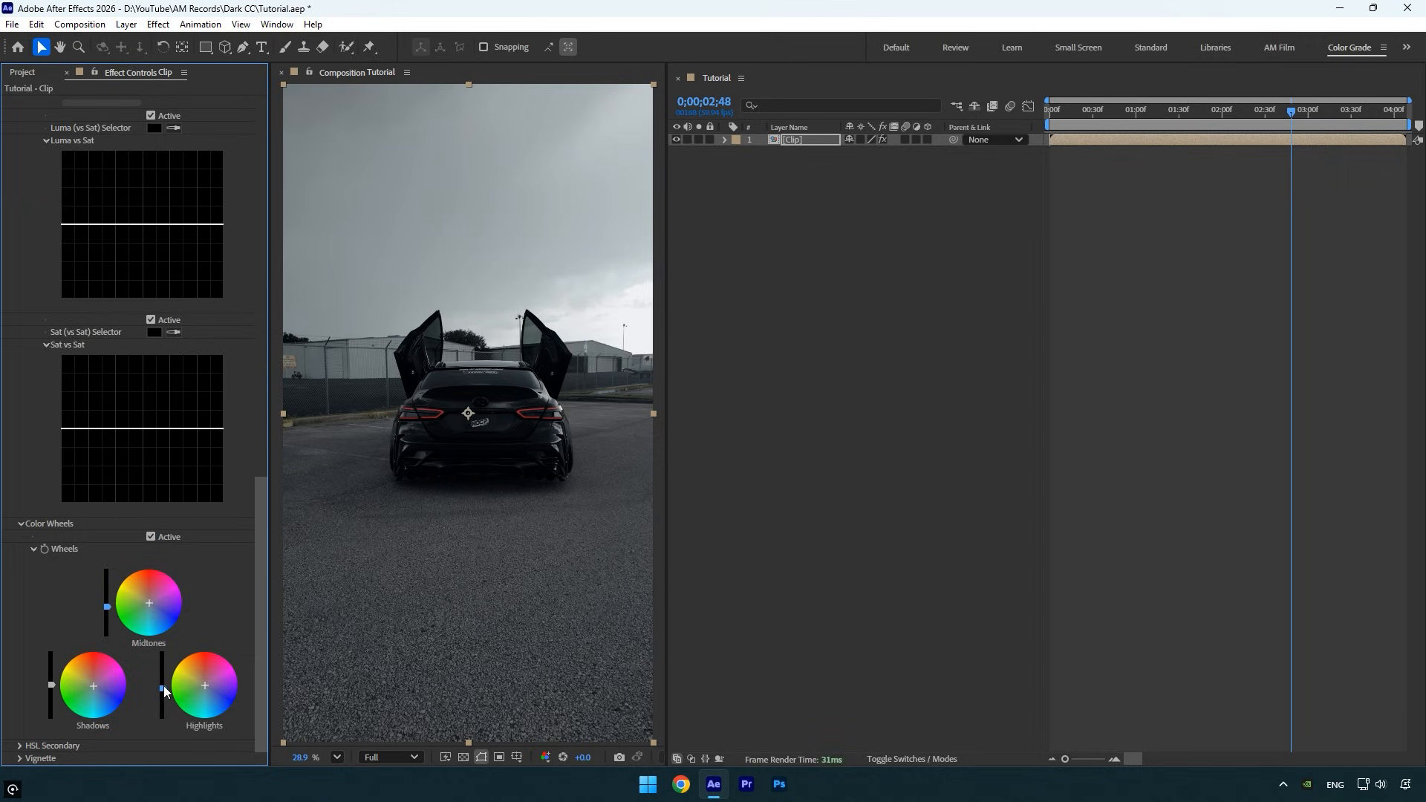
left_click(151, 536)
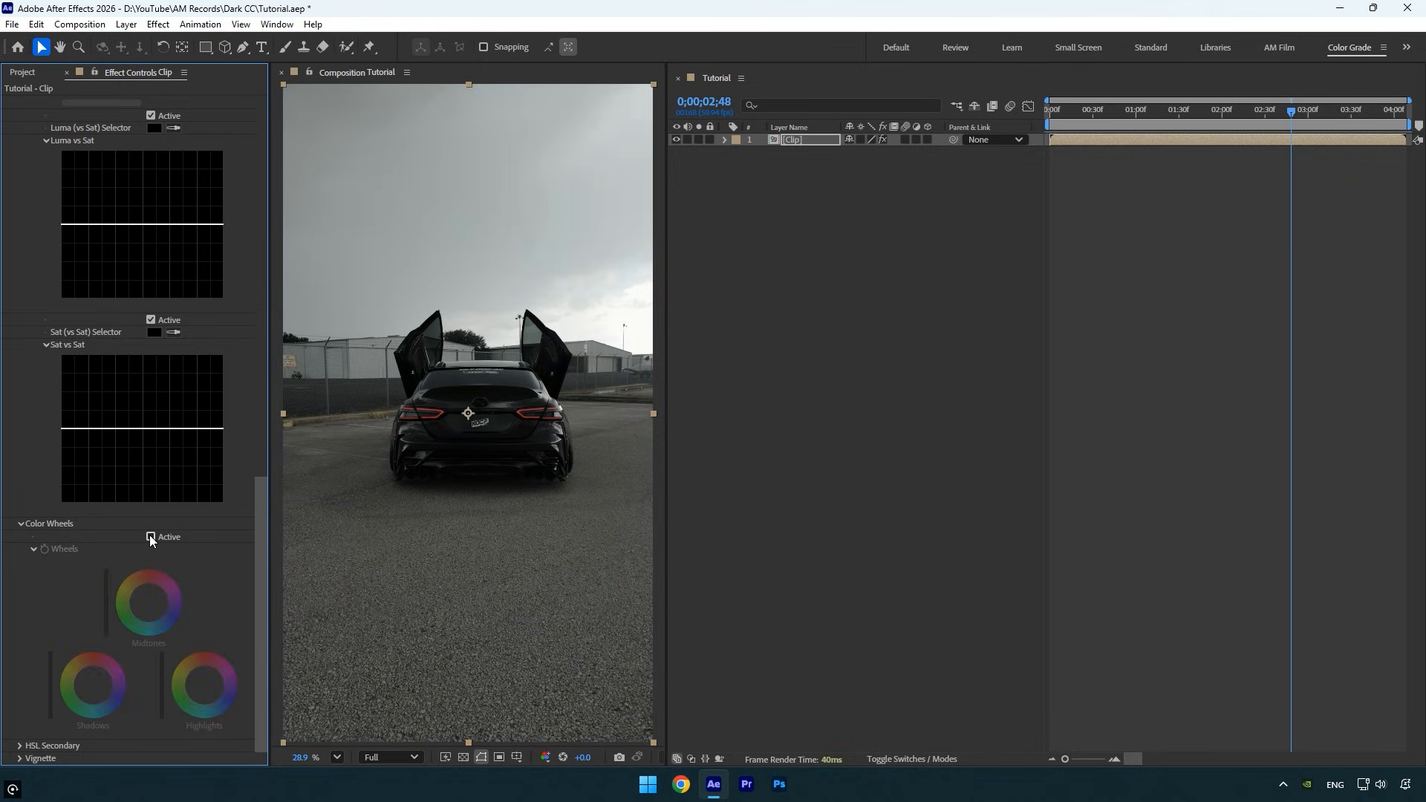
left_click(151, 537)
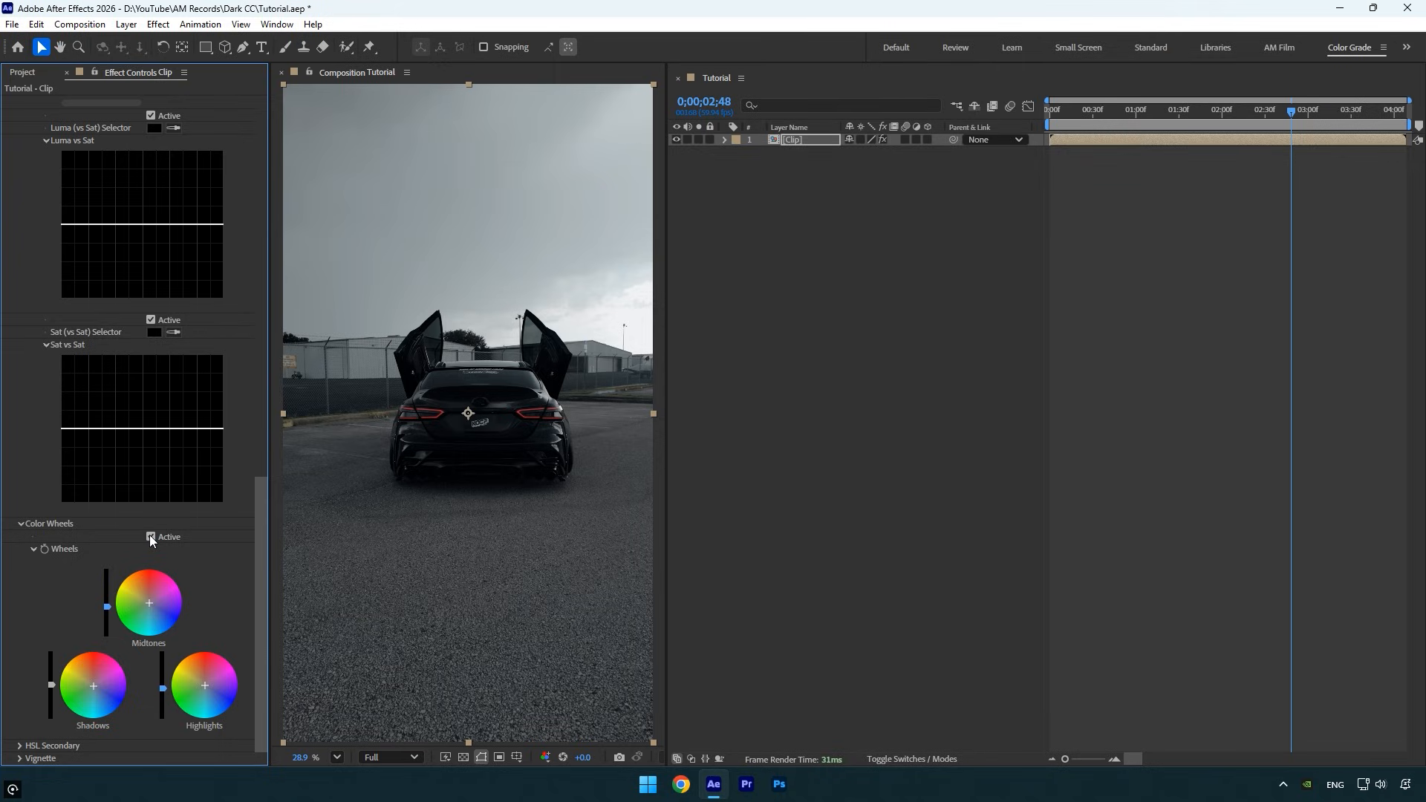
Set the Vignette to Amount -0.3, Midpoint 29, Roundness 53 and Feather 100.
left_click(19, 759)
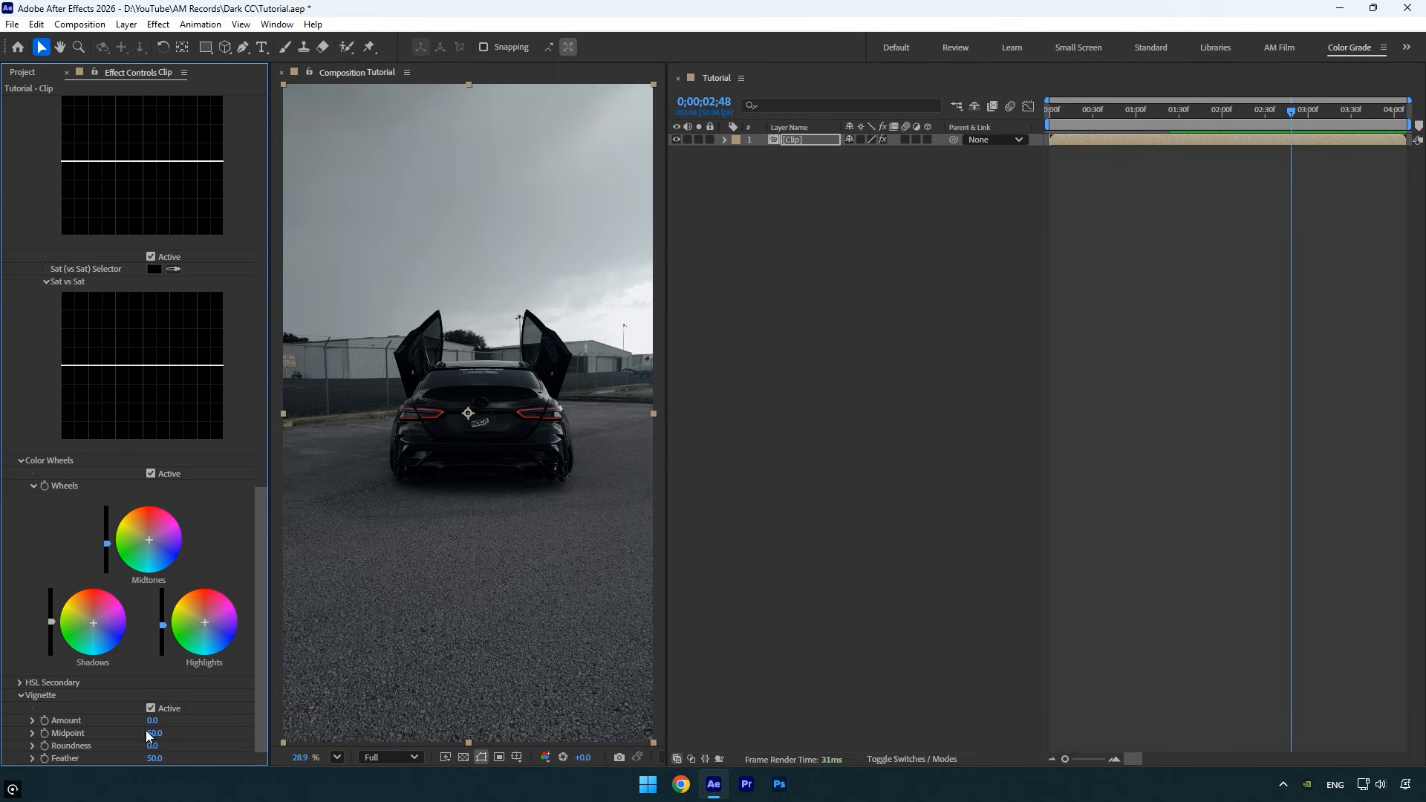
mouse_move(153, 721)
left_mouse_down()
mouse_move(129, 721)
mouse_move(136, 734)
left_mouse_up()
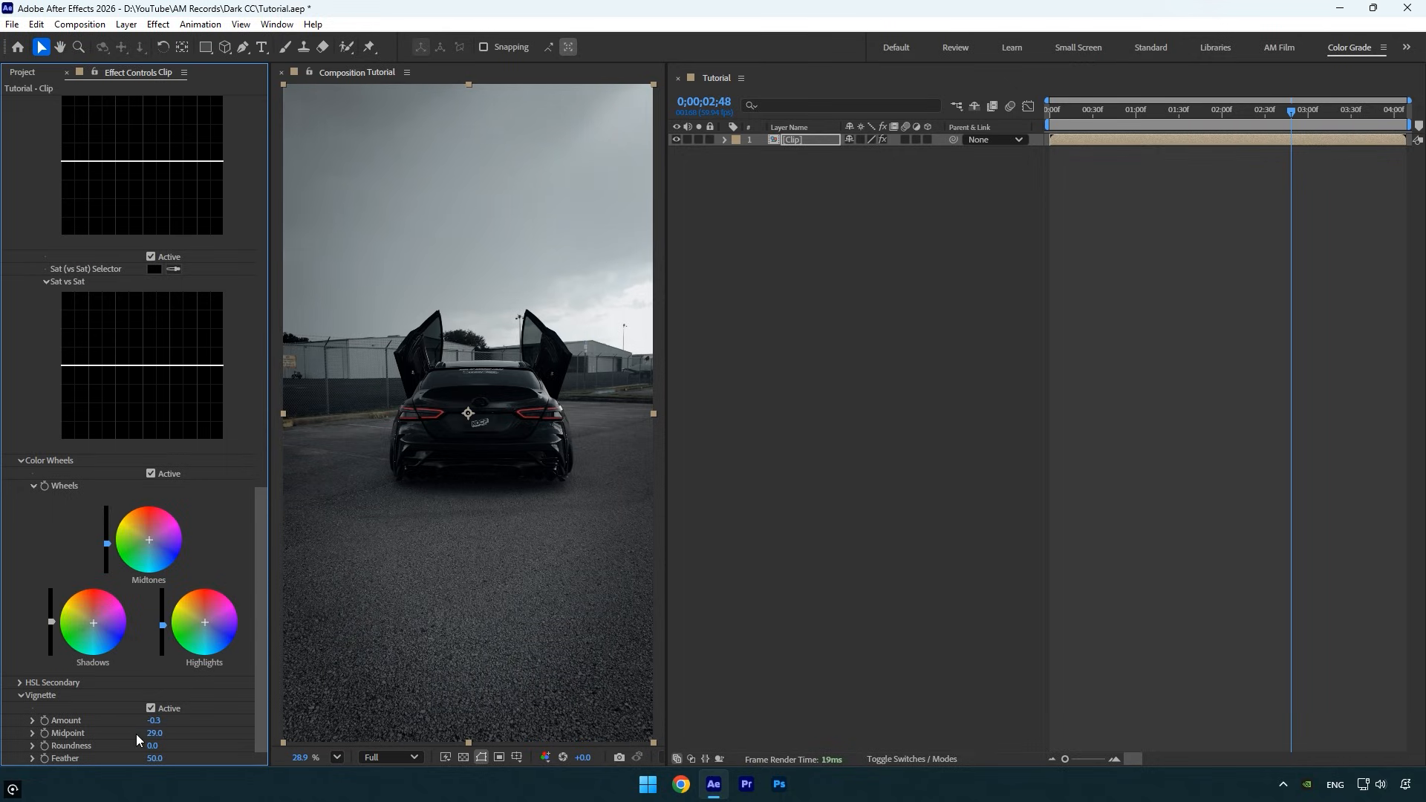
left_click_drag(153, 745, 190, 743)
left_click_drag(160, 758, 260, 753)
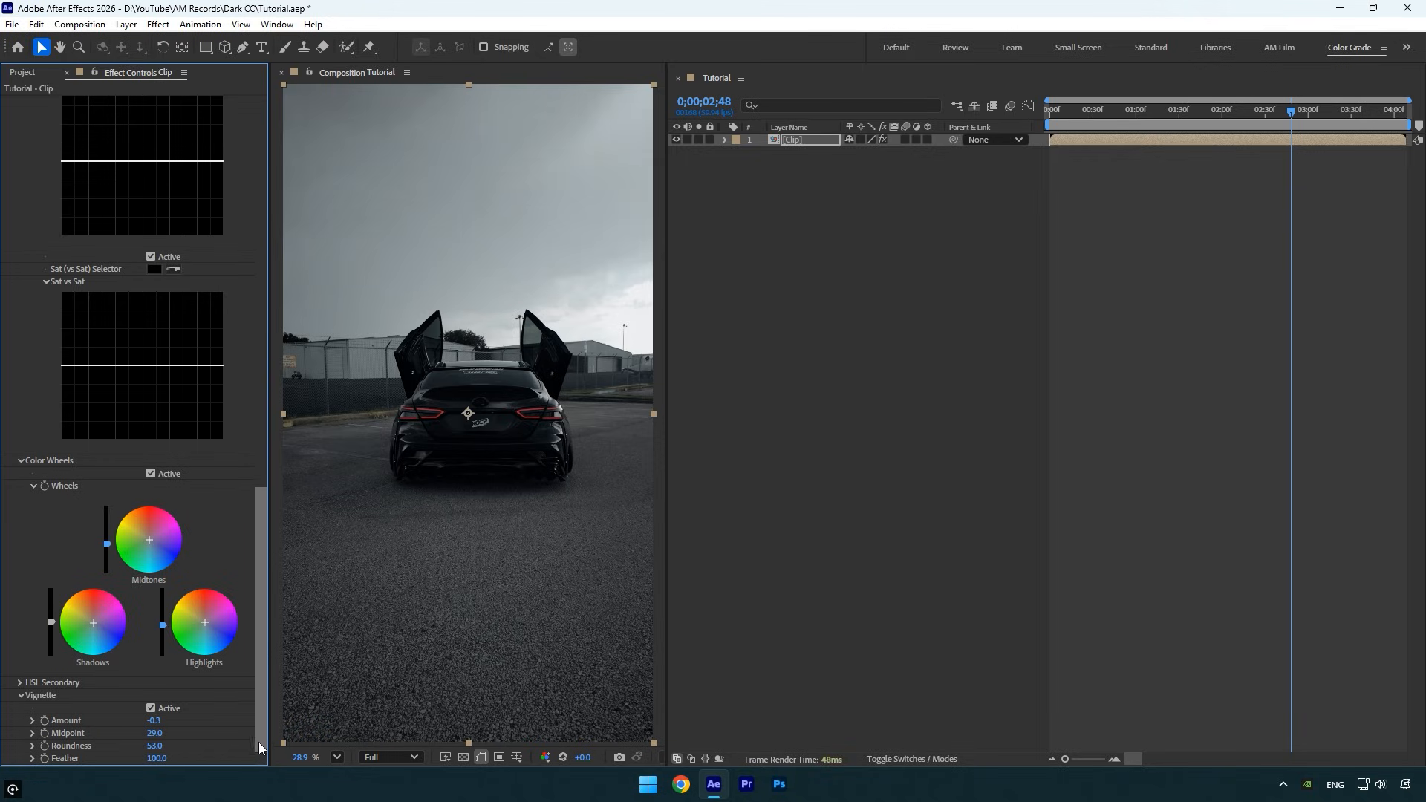
Switch the Lumetri Color effect off and back on to compare the footage before and after grading.
left_click_drag(260, 743, 248, 345)
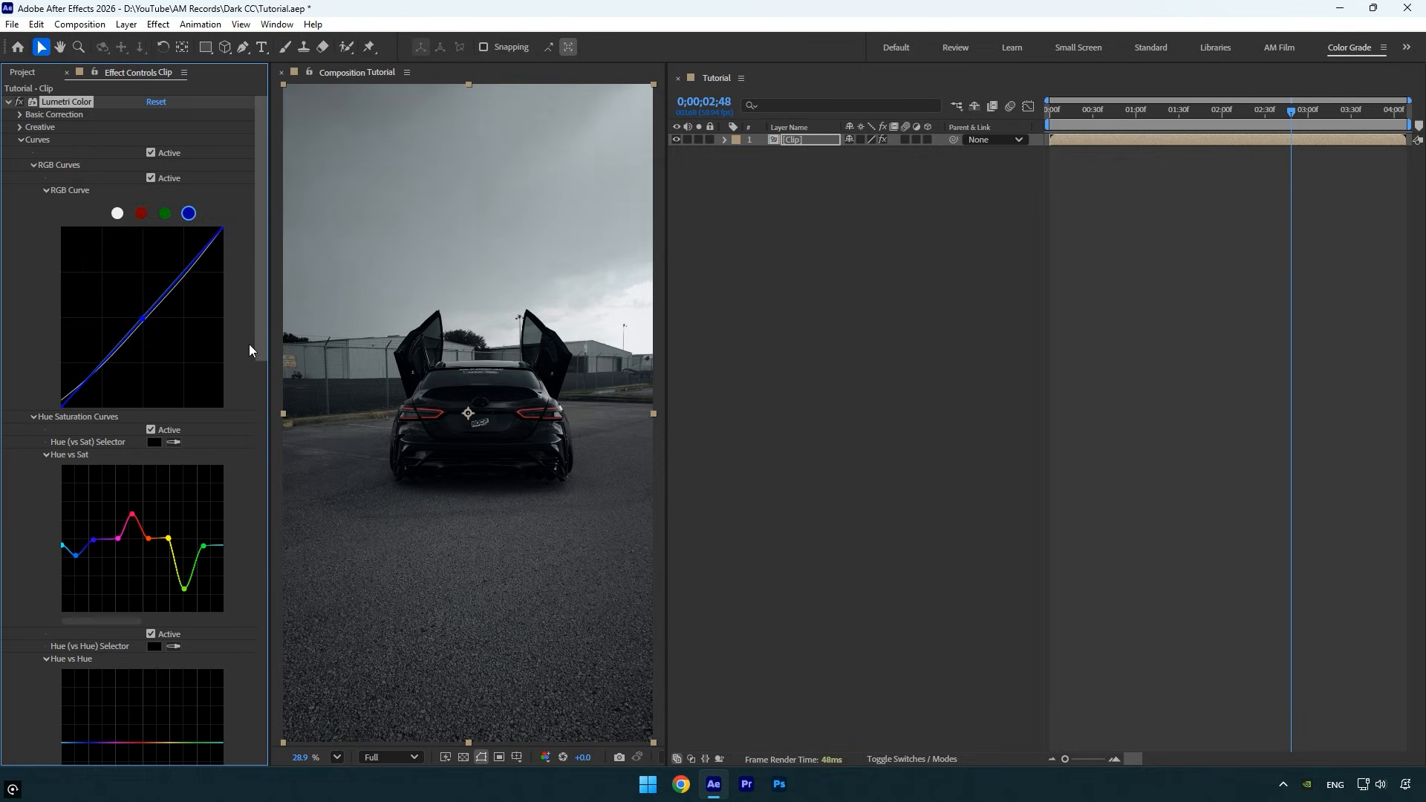
left_click(20, 104)
left_click(20, 104)
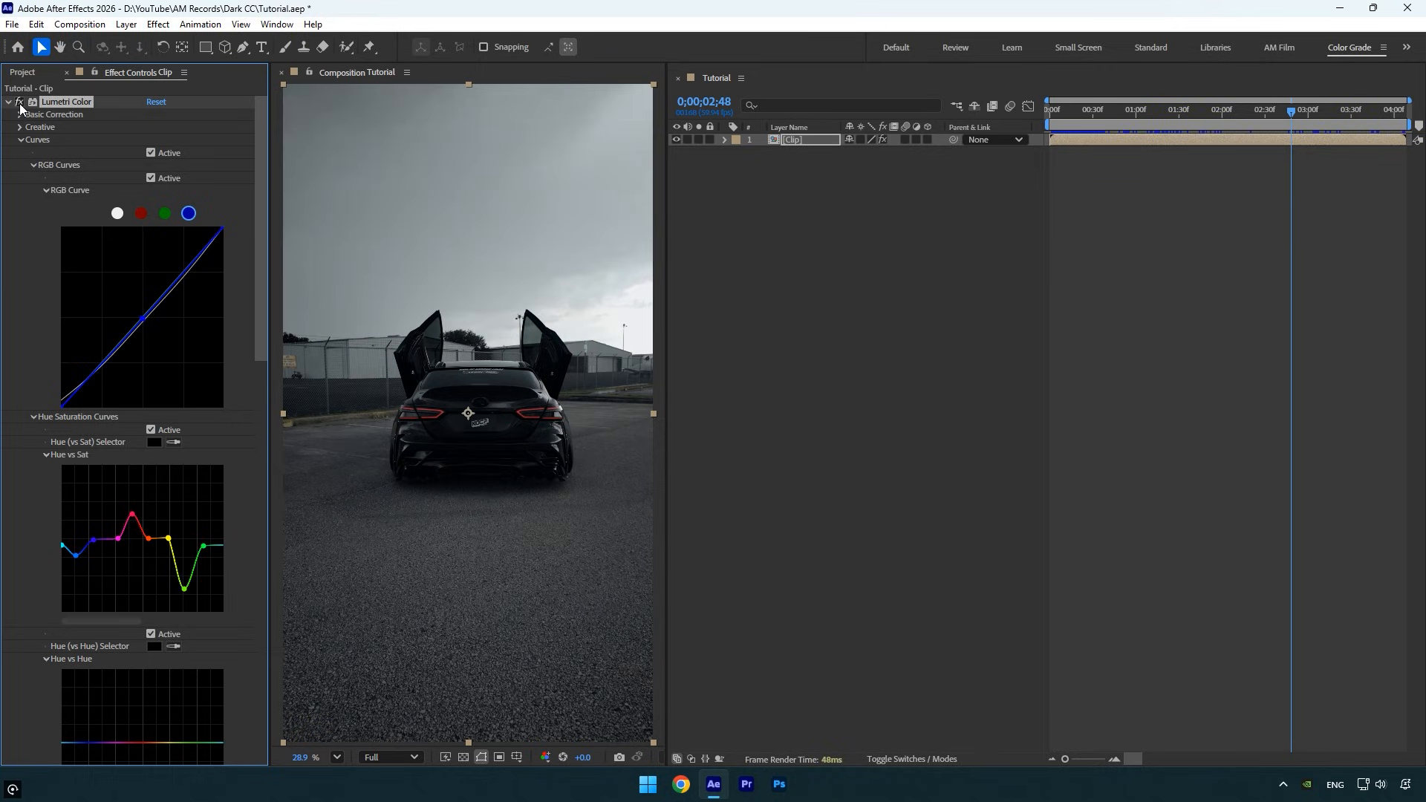